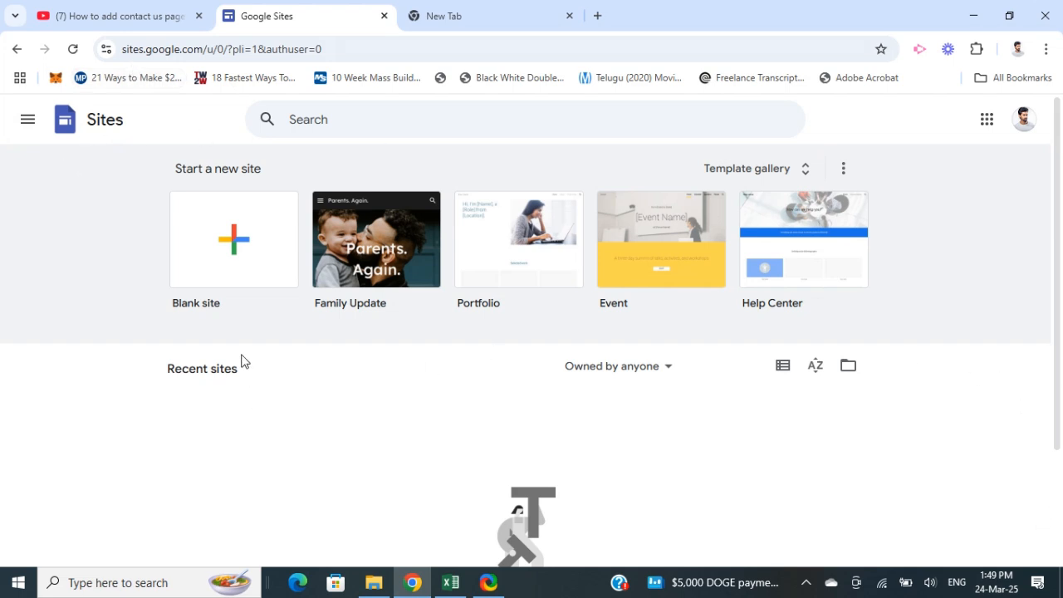
Create a new blank site and dismiss the introductory tour
scroll(353, 406, down, 2)
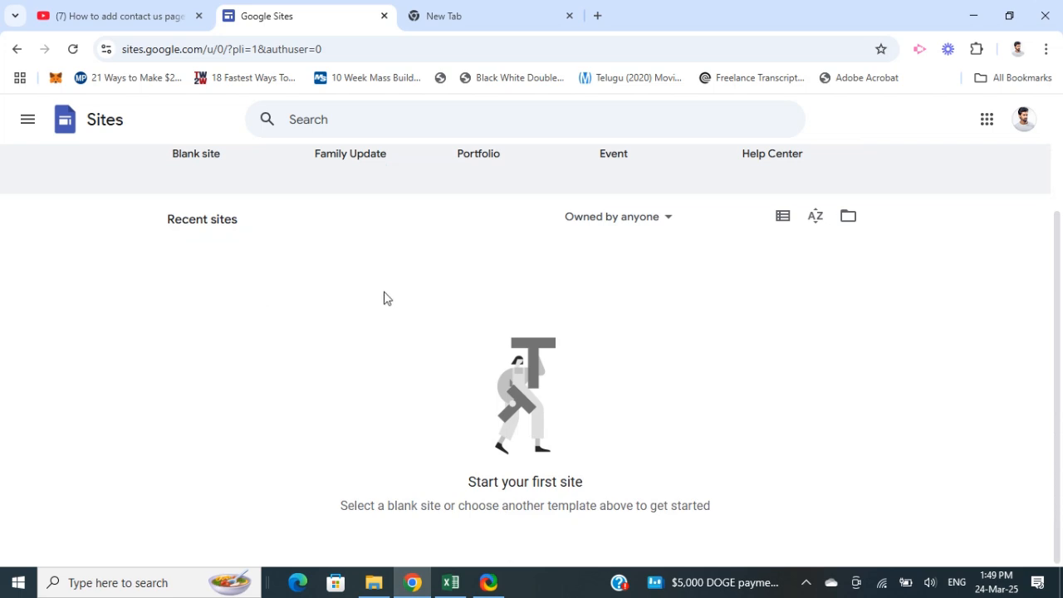
scroll(346, 359, up, 1)
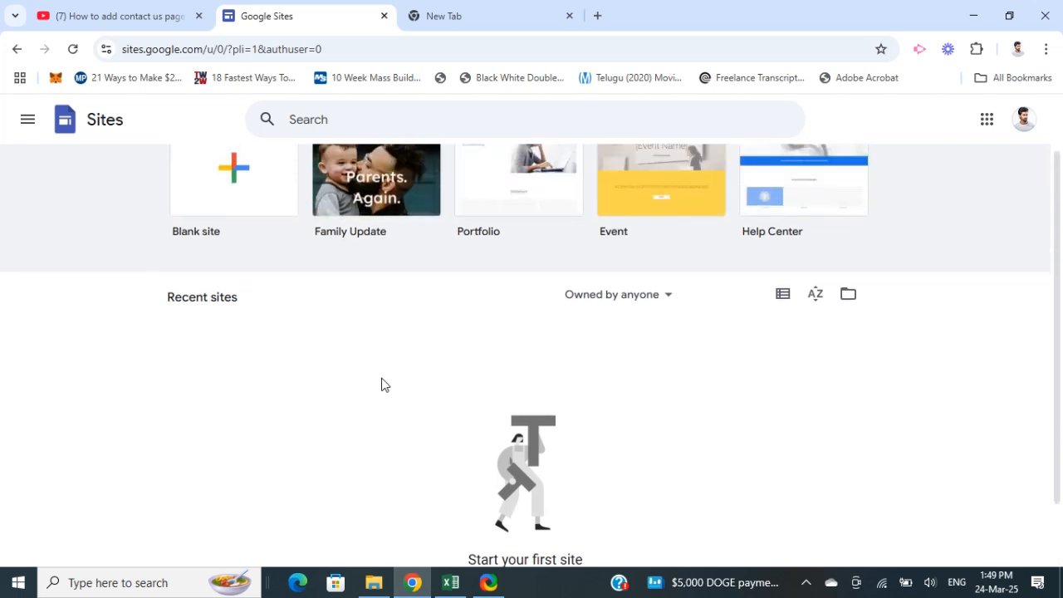
scroll(348, 419, up, 1)
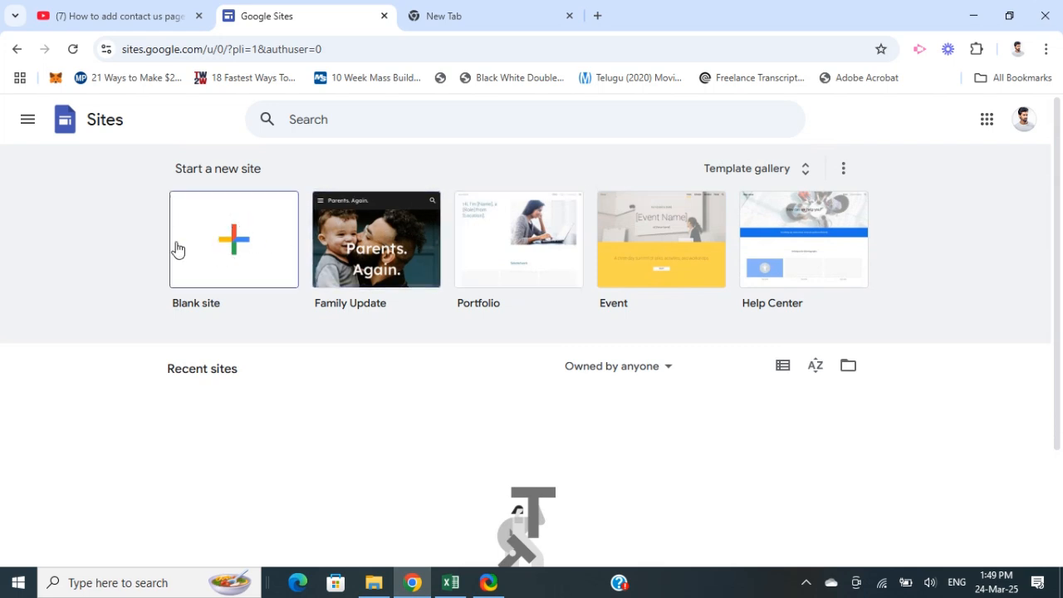
click(242, 246)
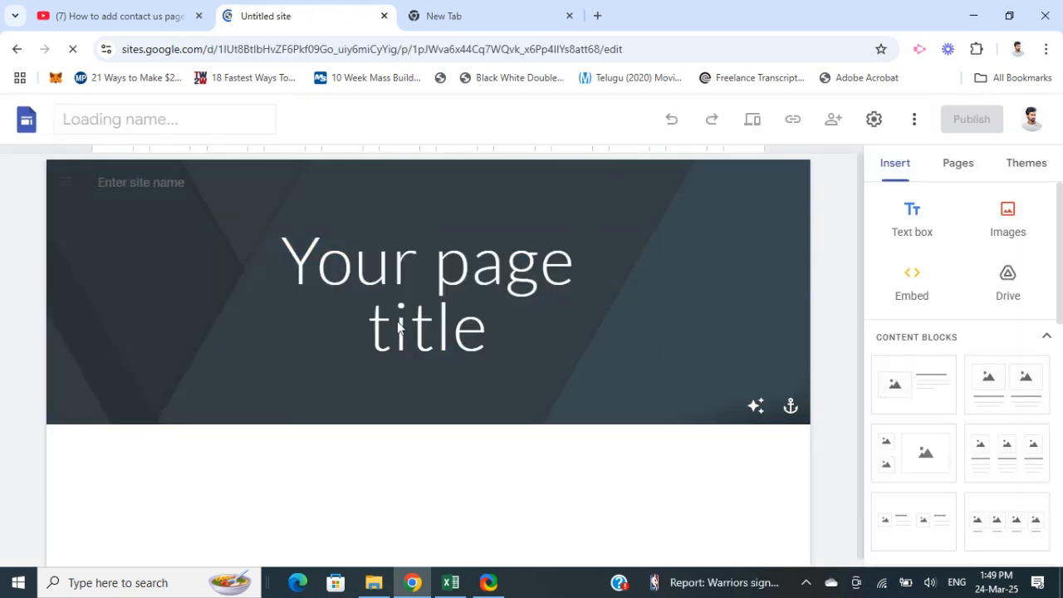
click(430, 302)
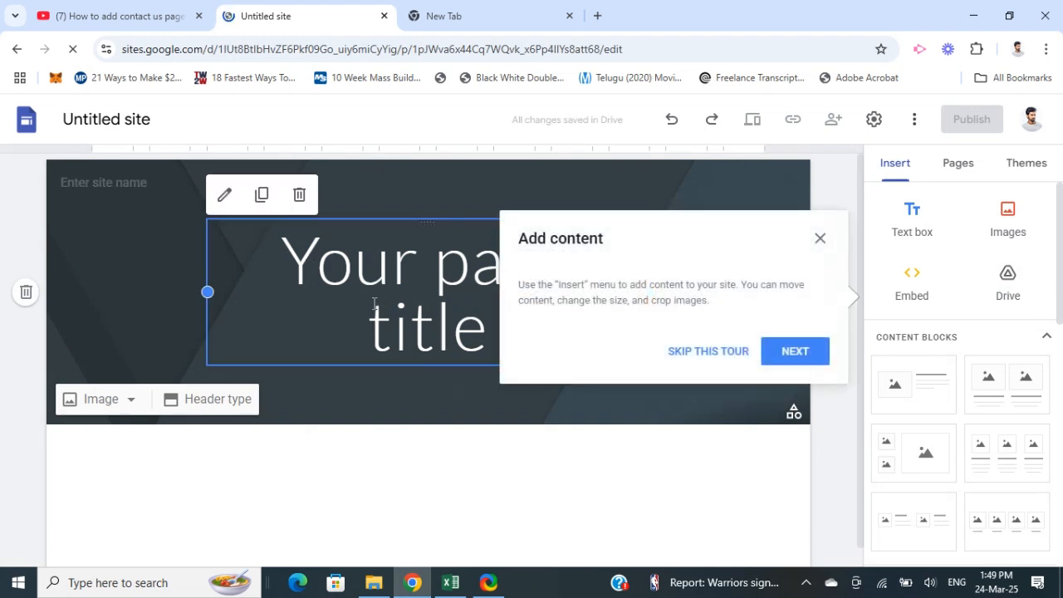
click(820, 238)
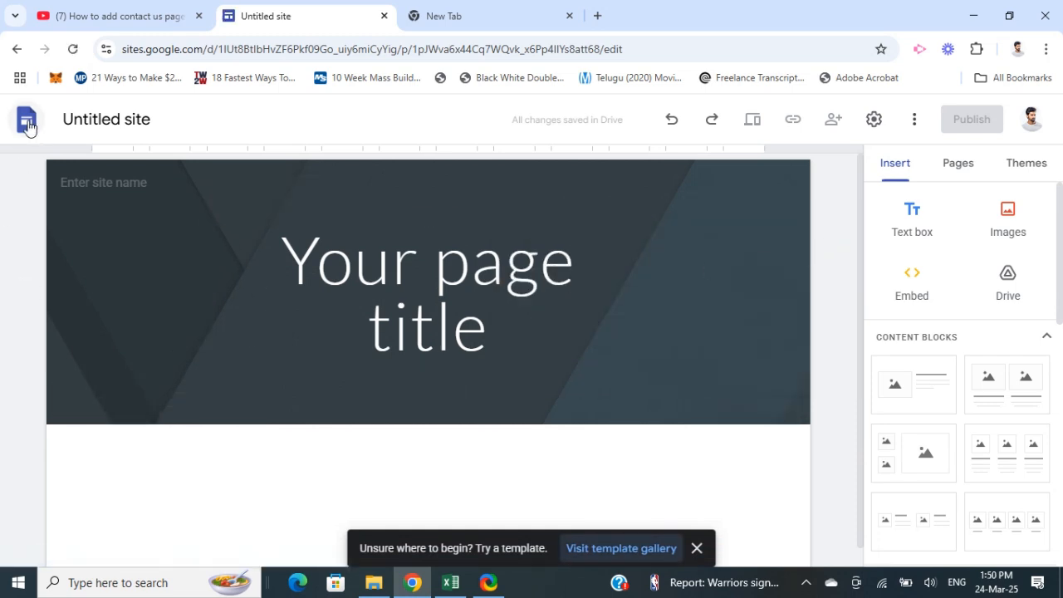
Add a new page named Contact Us to the site
click(958, 171)
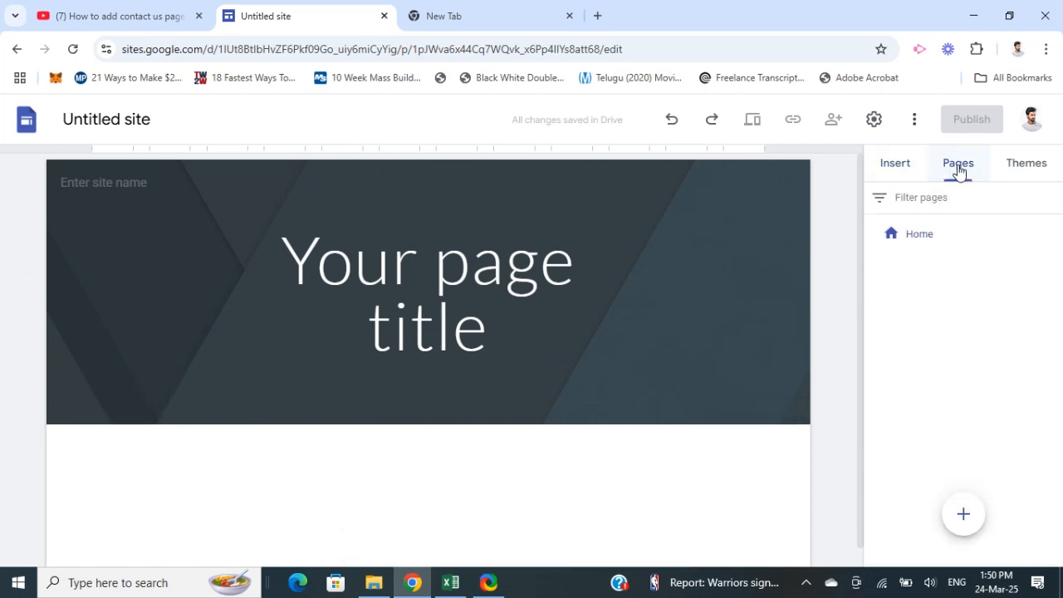
mouse_move(963, 514)
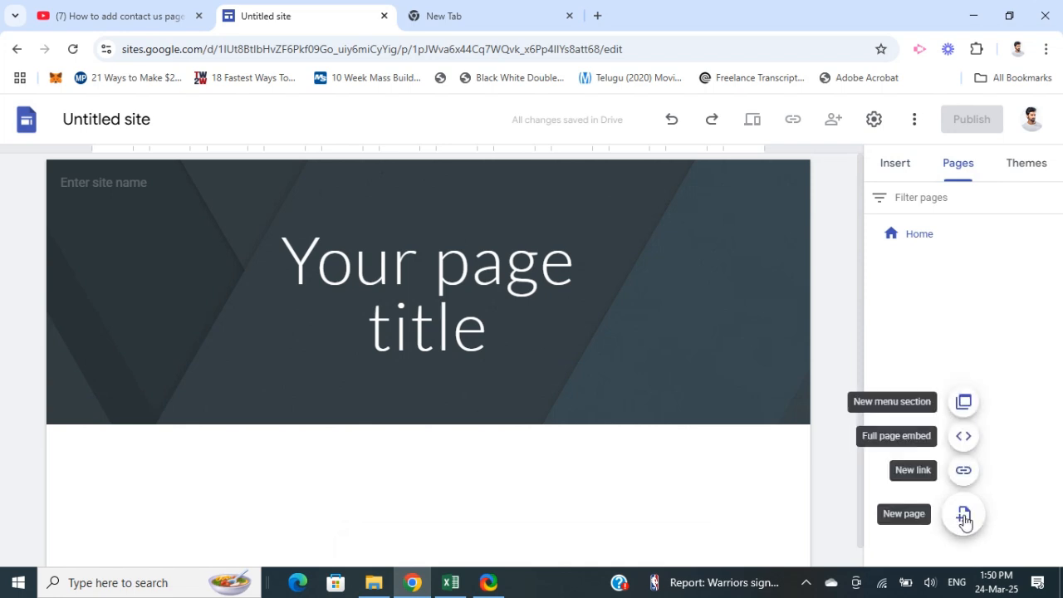
click(963, 515)
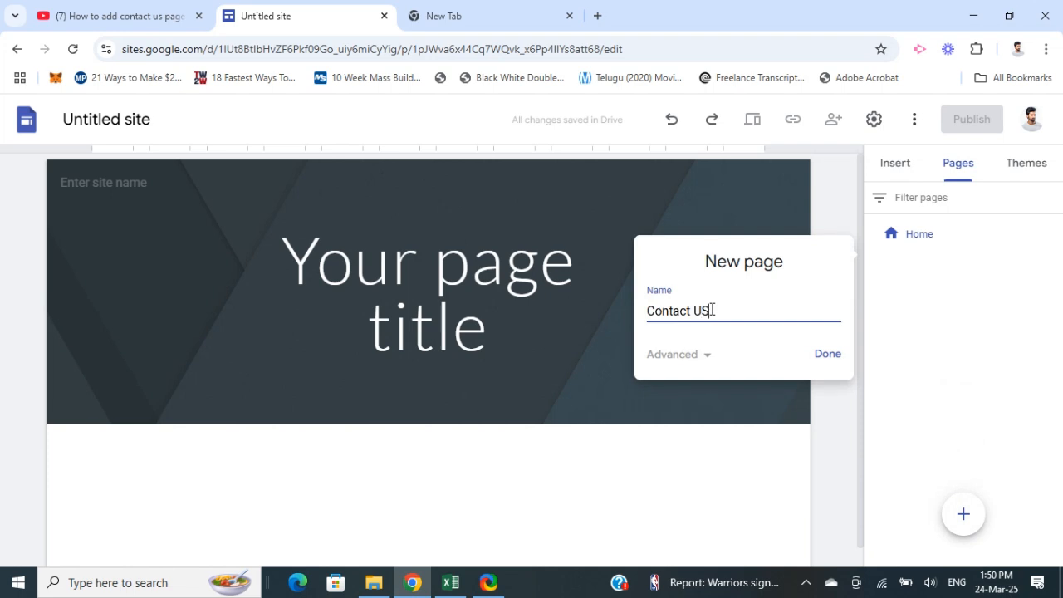
click(826, 357)
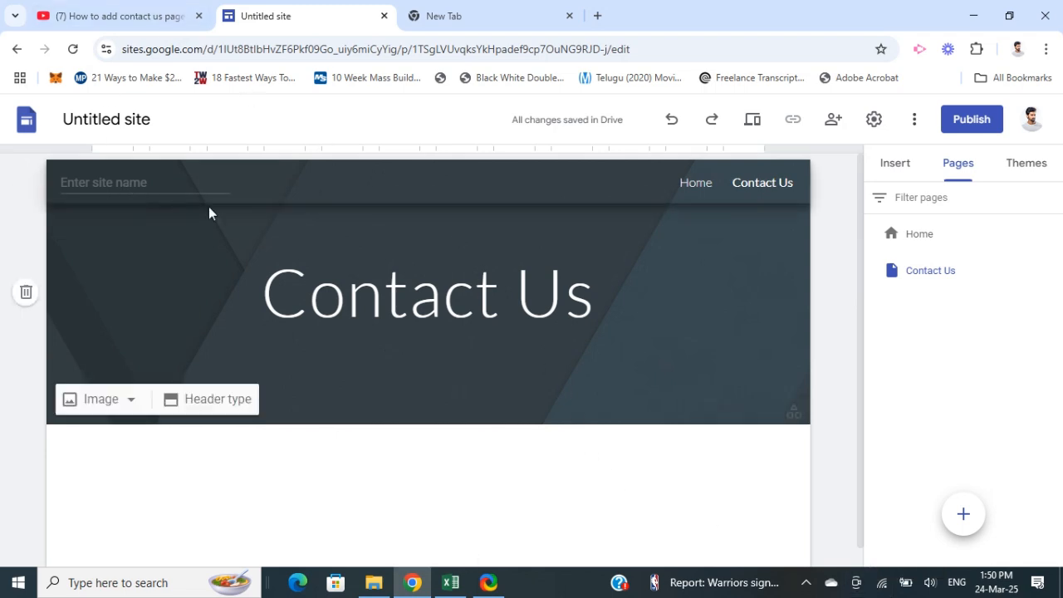
Enter the site name in the header as the owner's first name followed by "Resume"
click(113, 181)
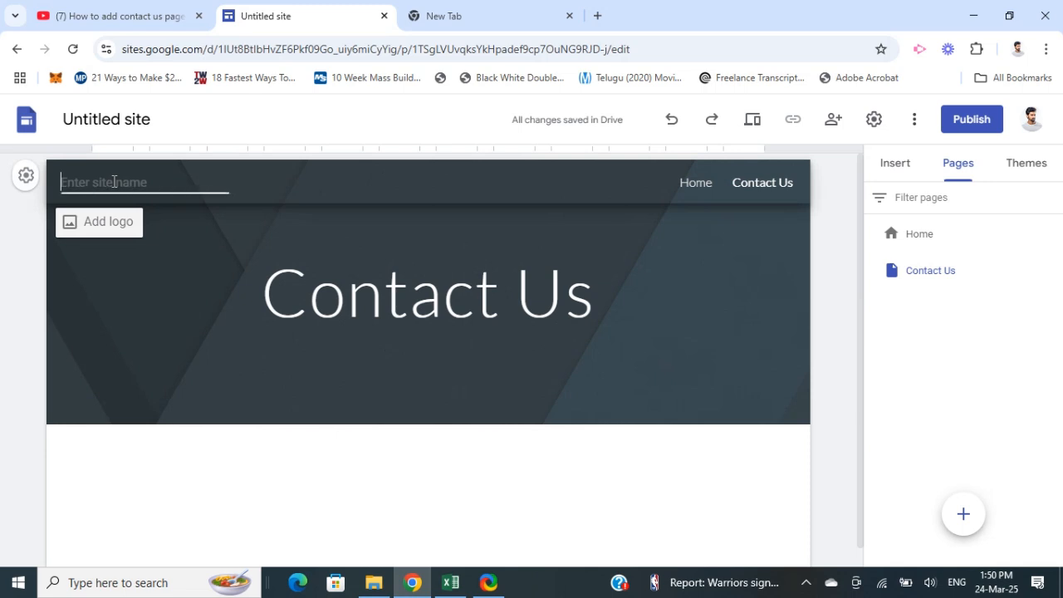
text(Shan Resume)
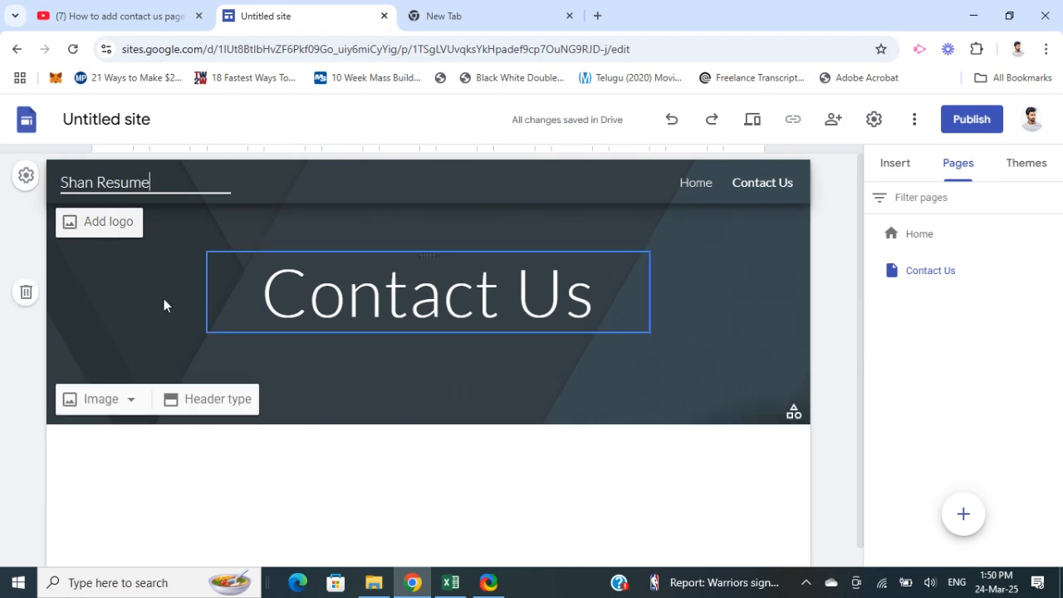
click(114, 307)
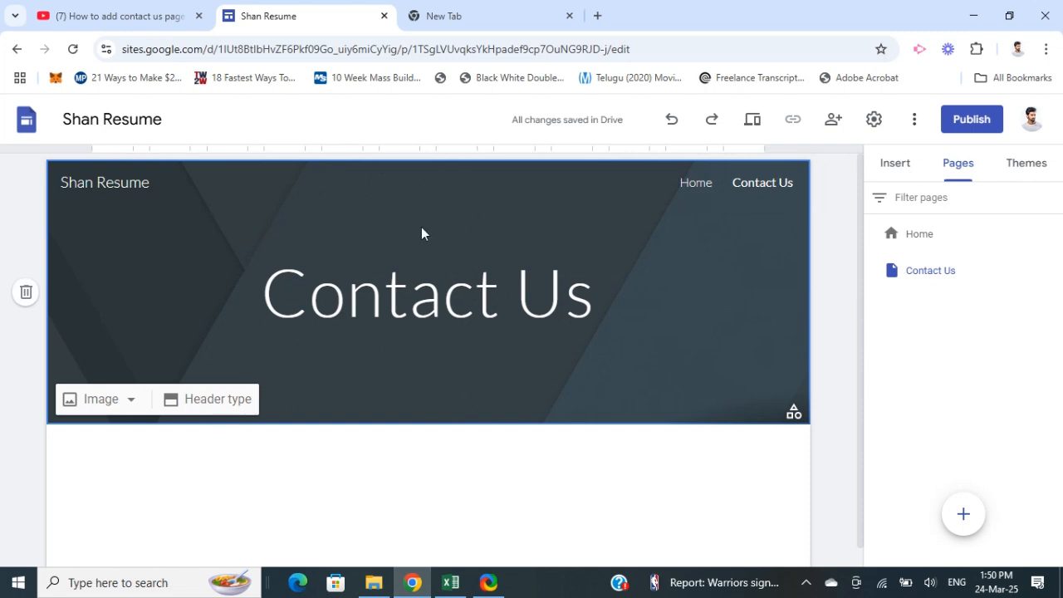
click(130, 402)
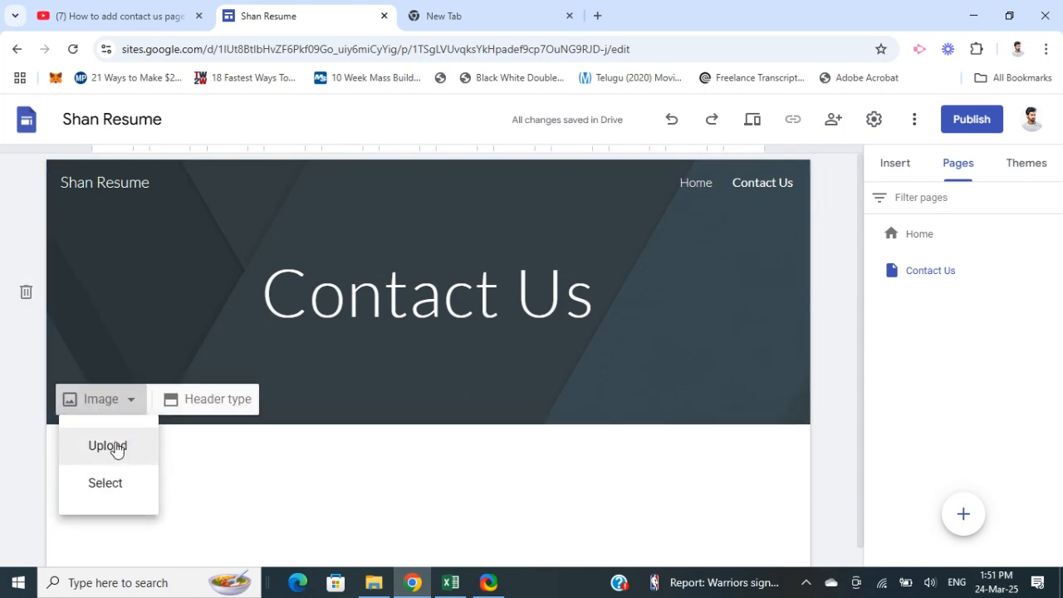
click(132, 310)
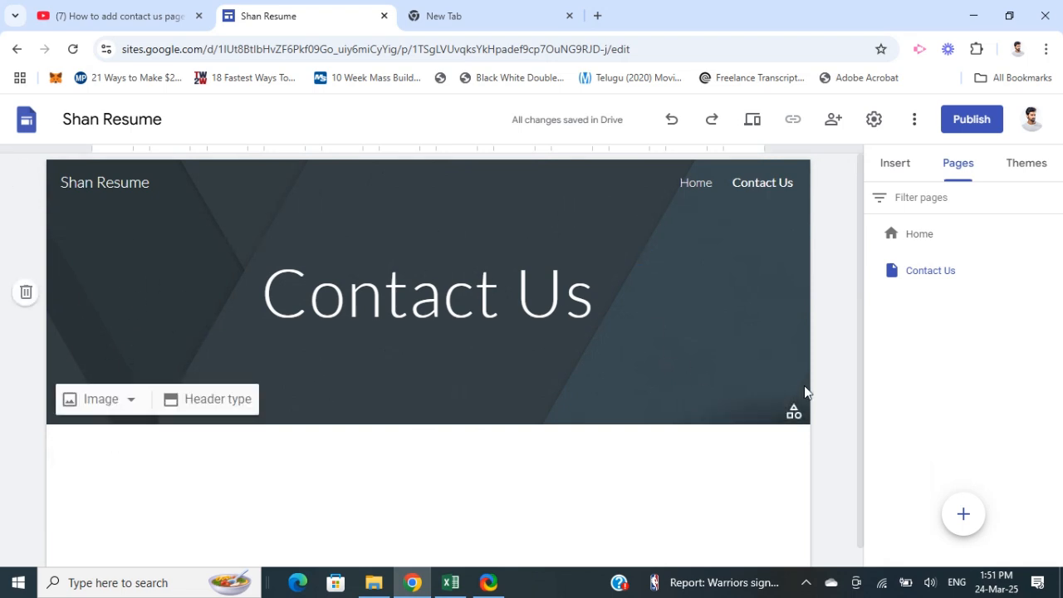
Insert a text box below the page header reading "Contact Us" and narrow it from its right edge
scroll(288, 451, down, 2)
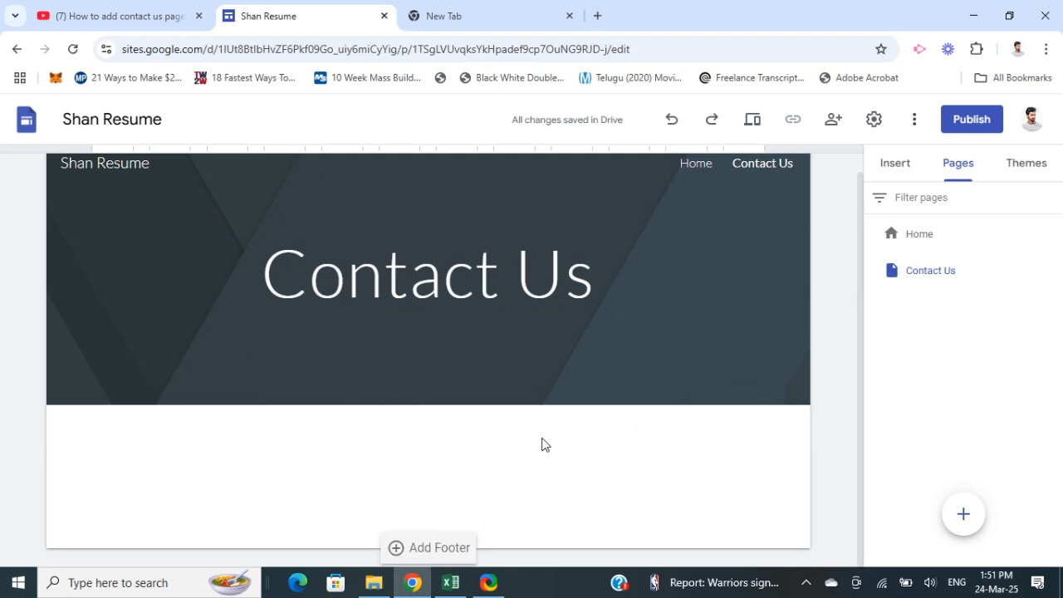
click(896, 172)
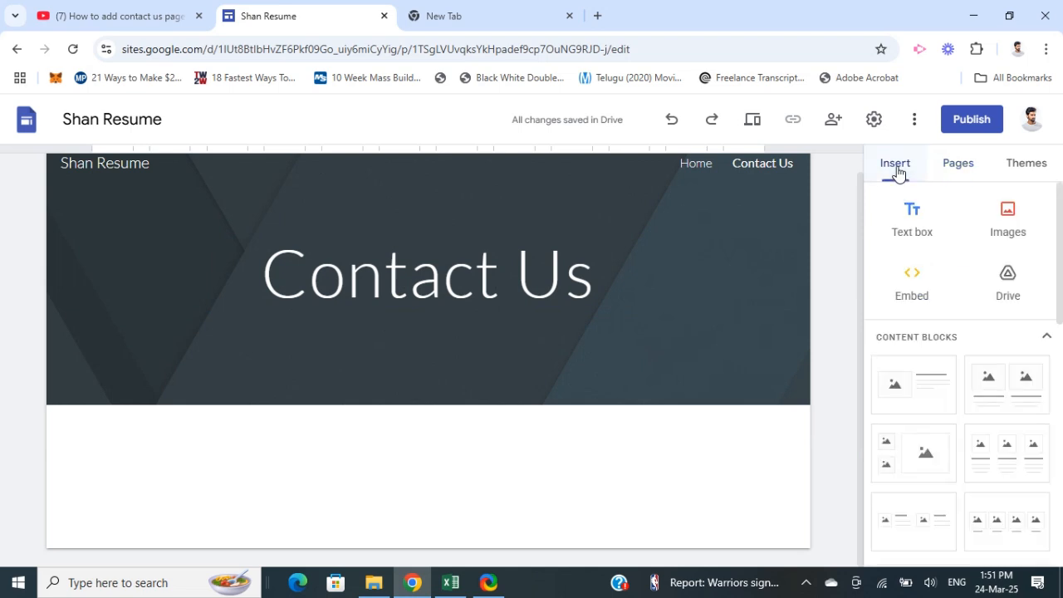
click(905, 223)
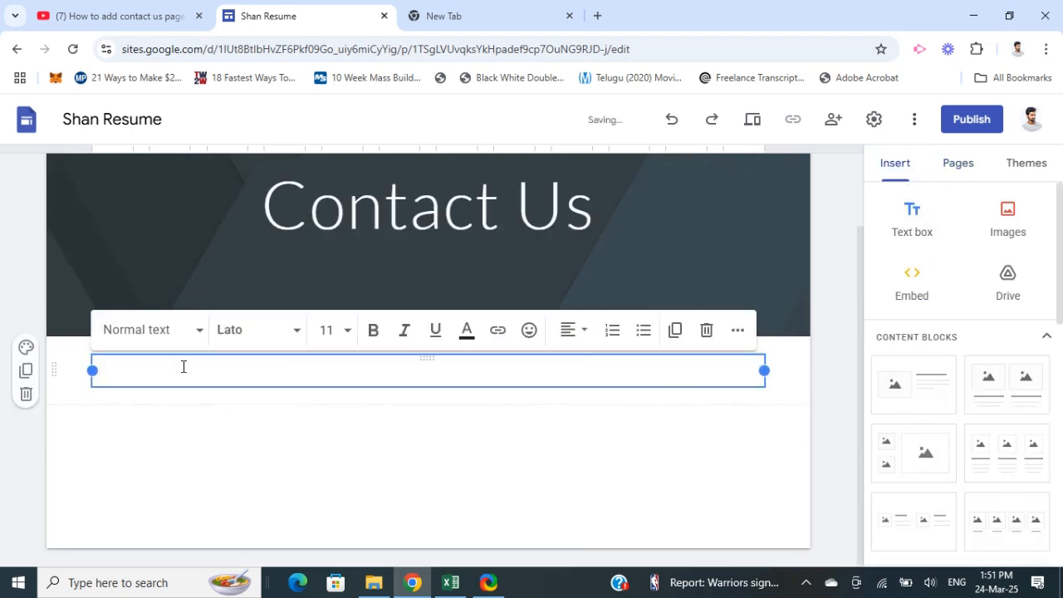
text(Cobtact Us)
drag(762, 372, 645, 431)
Try to format the Contact Us text box at size 60 in Lato Black
click(171, 367)
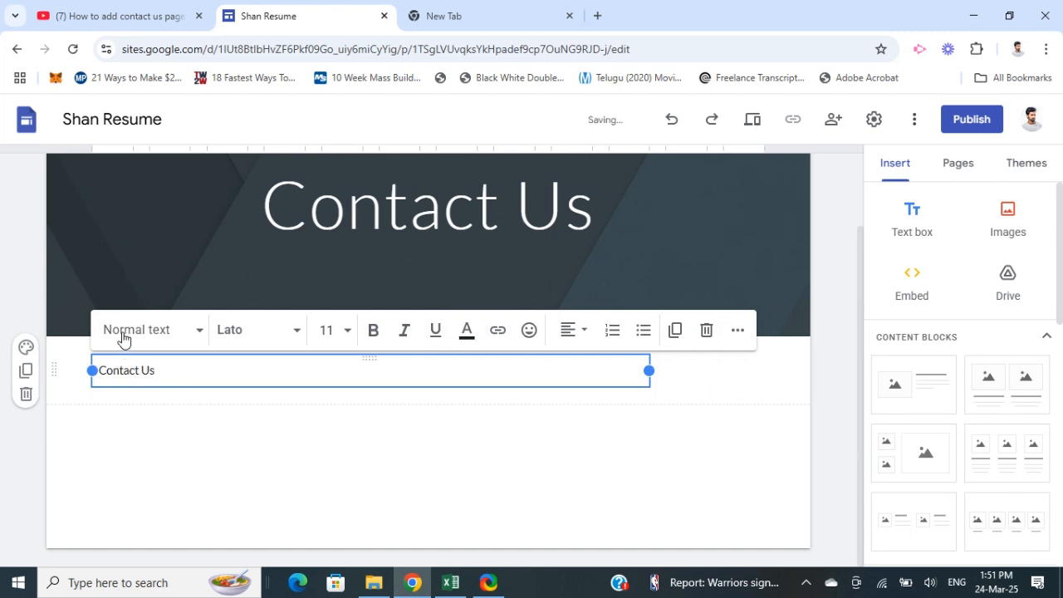
click(335, 330)
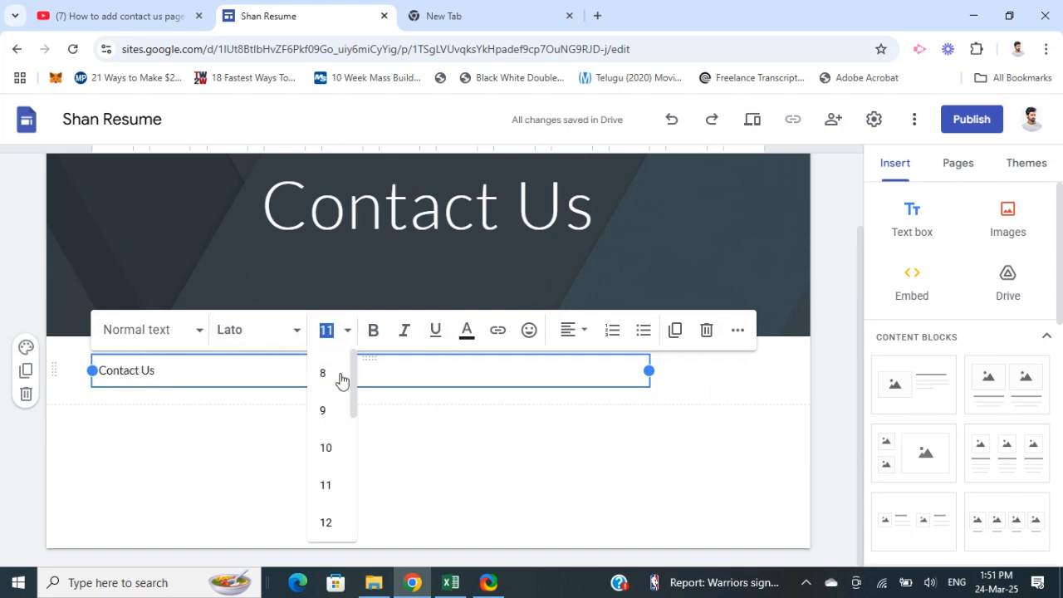
scroll(332, 423, down, 4)
scroll(330, 442, down, 1)
click(330, 445)
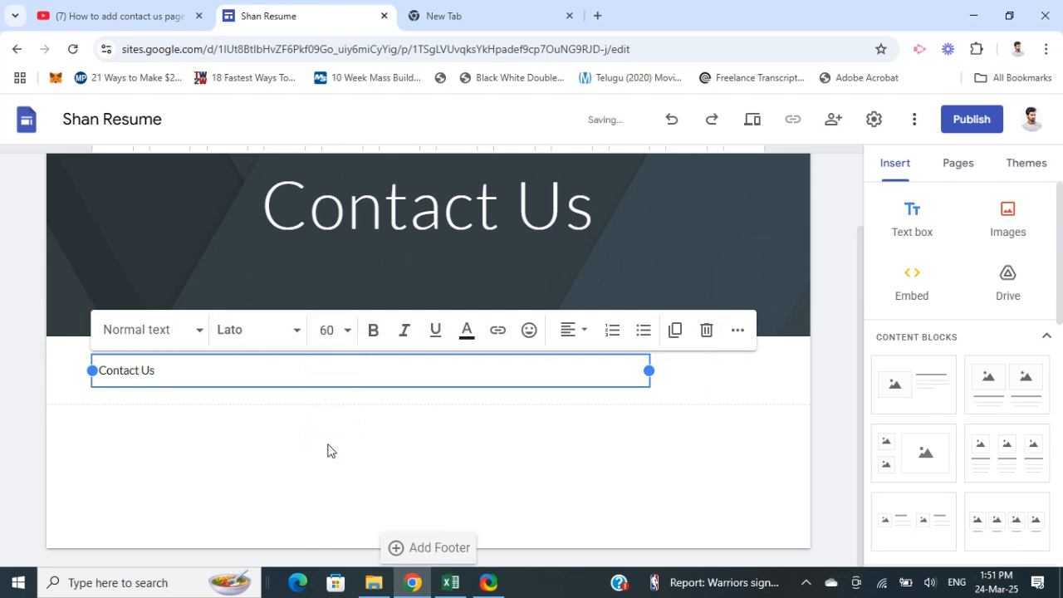
click(297, 330)
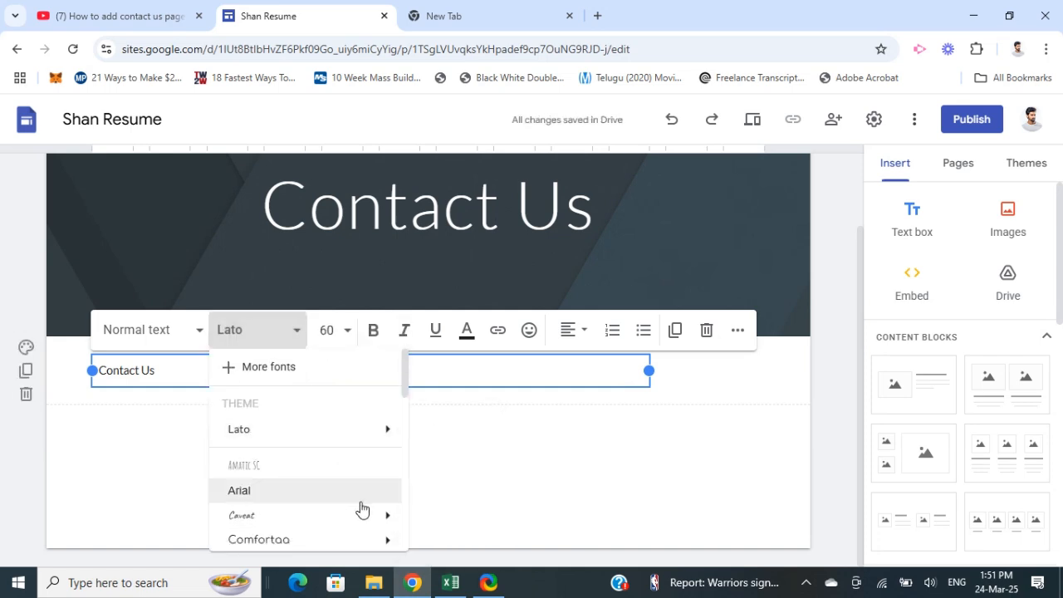
mouse_move(348, 428)
click(428, 528)
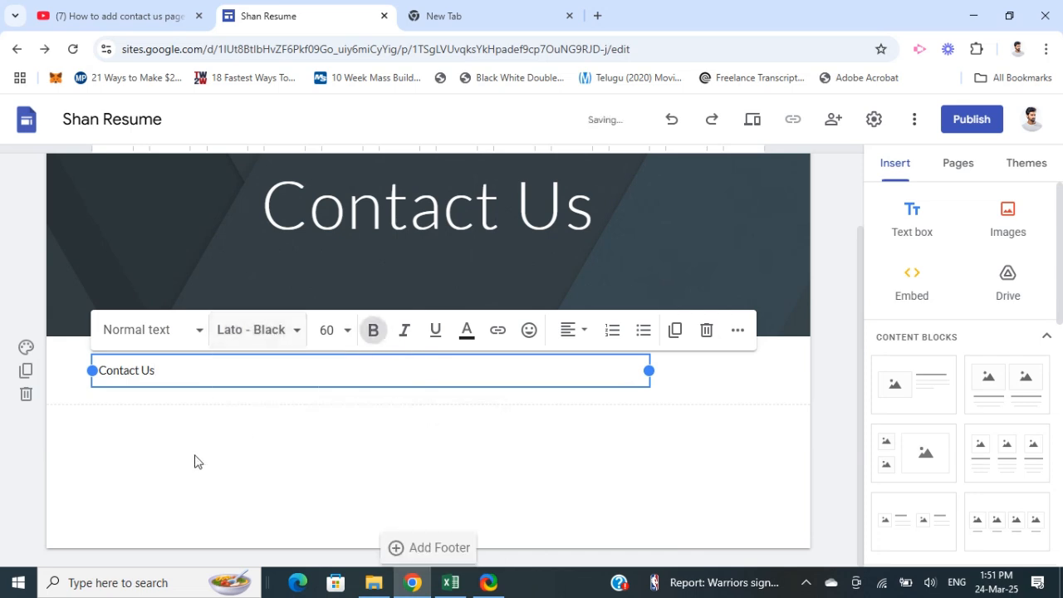
Set the "Contact Us" text in the text box to size 36 and make it bold
click(169, 371)
drag(163, 370, 74, 367)
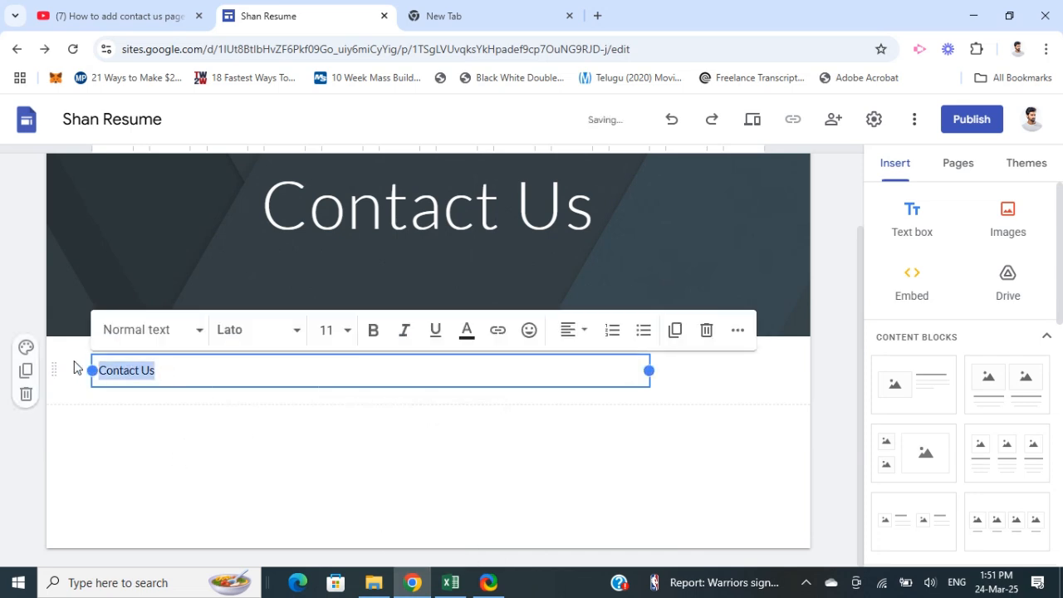
click(347, 329)
scroll(332, 465, down, 5)
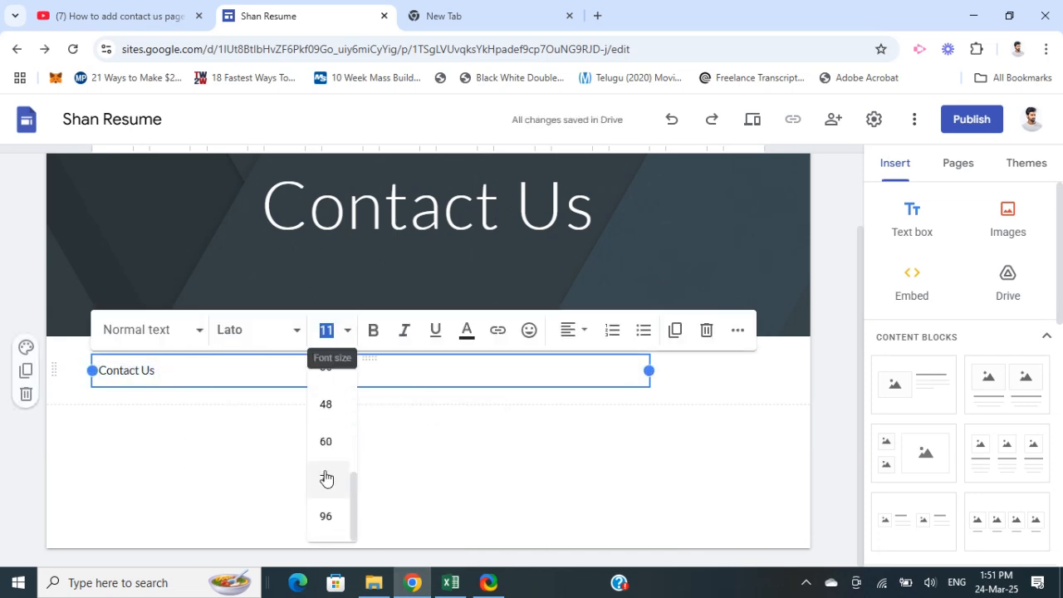
scroll(327, 465, up, 2)
click(327, 444)
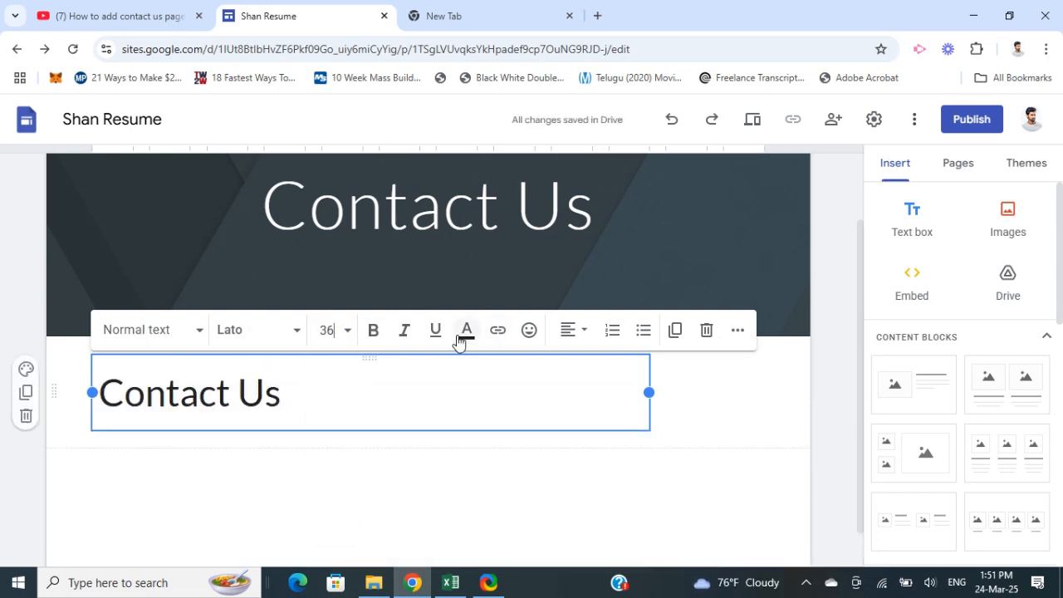
click(373, 330)
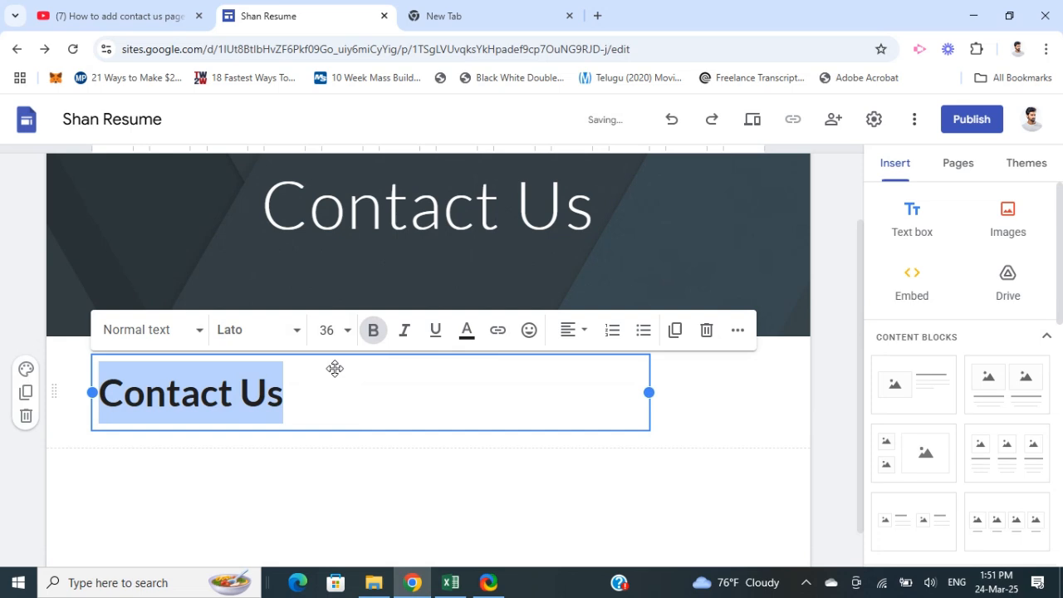
click(346, 508)
Add a second text box below the Contact Us heading with the lines "Contact:", "Email:" and "Address:"
scroll(368, 477, down, 1)
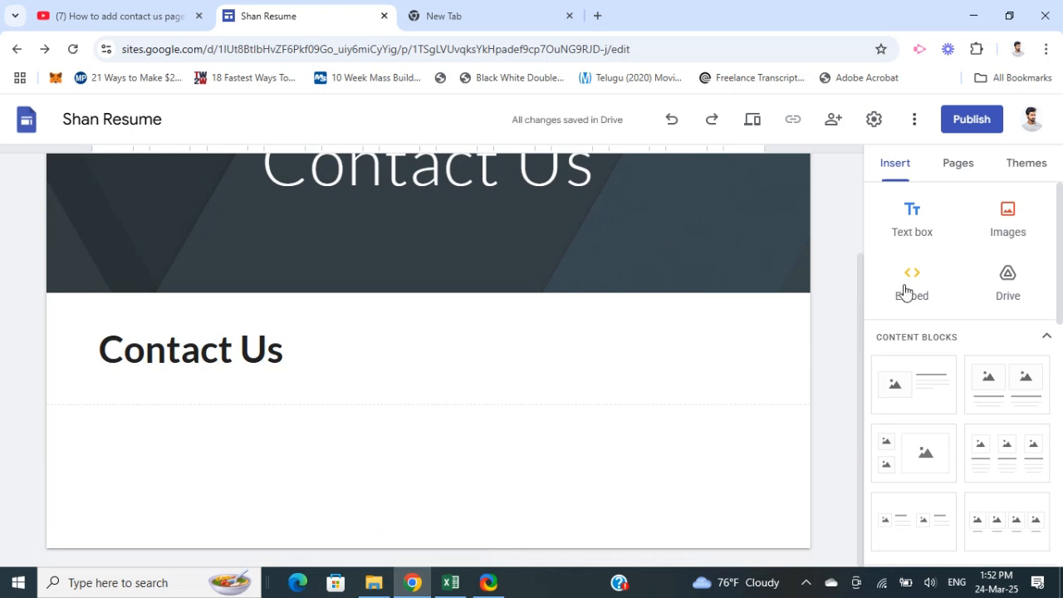
click(890, 225)
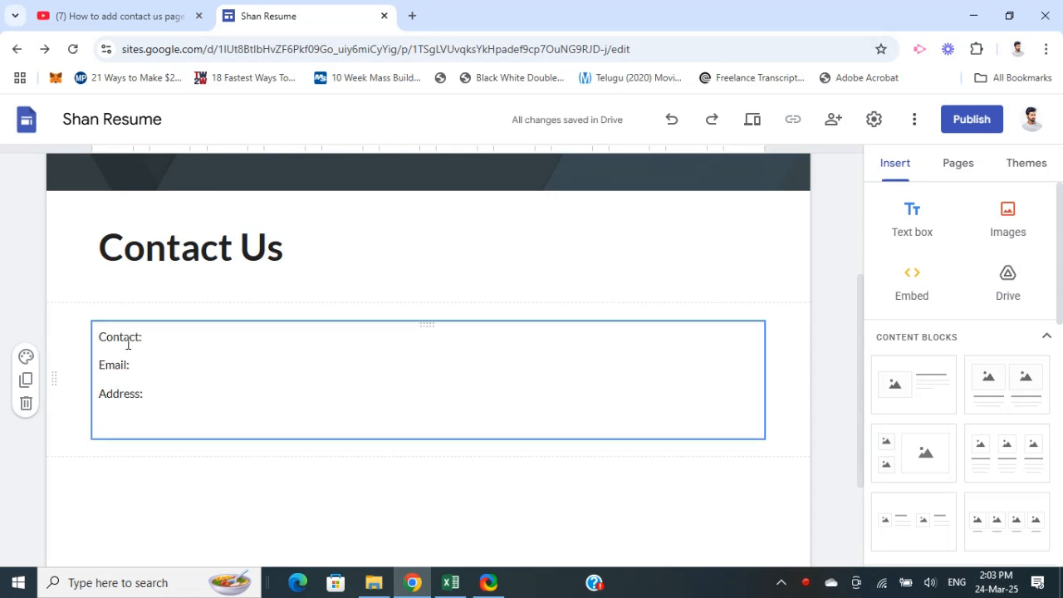
click(192, 374)
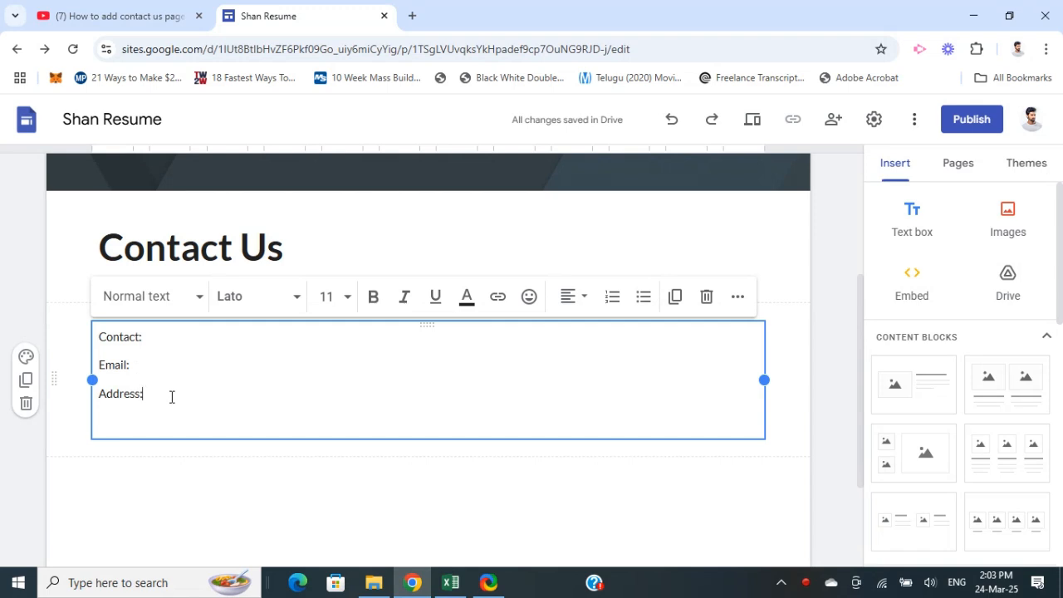
click(190, 397)
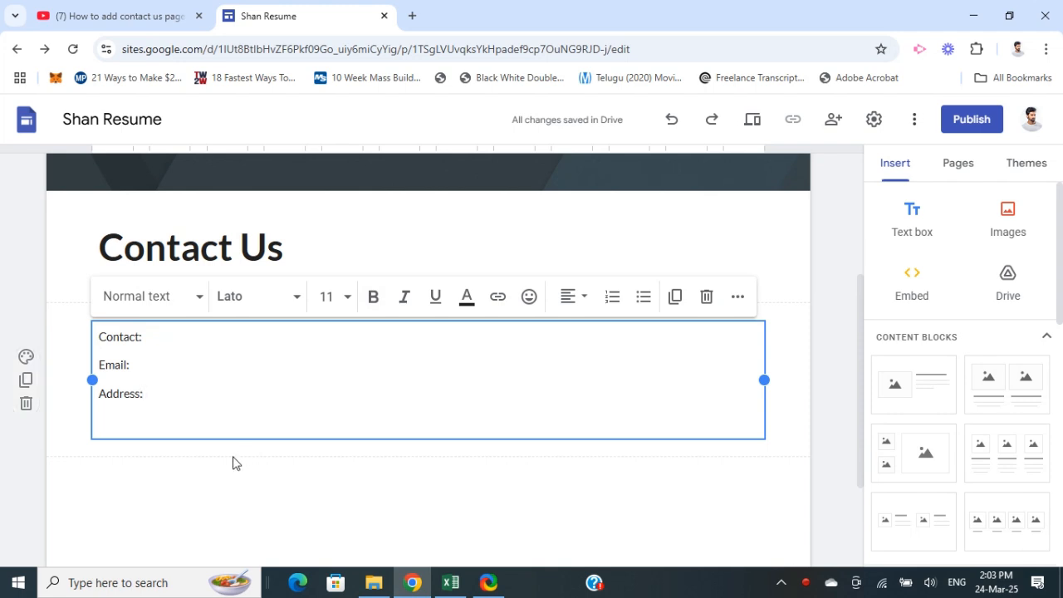
click(253, 458)
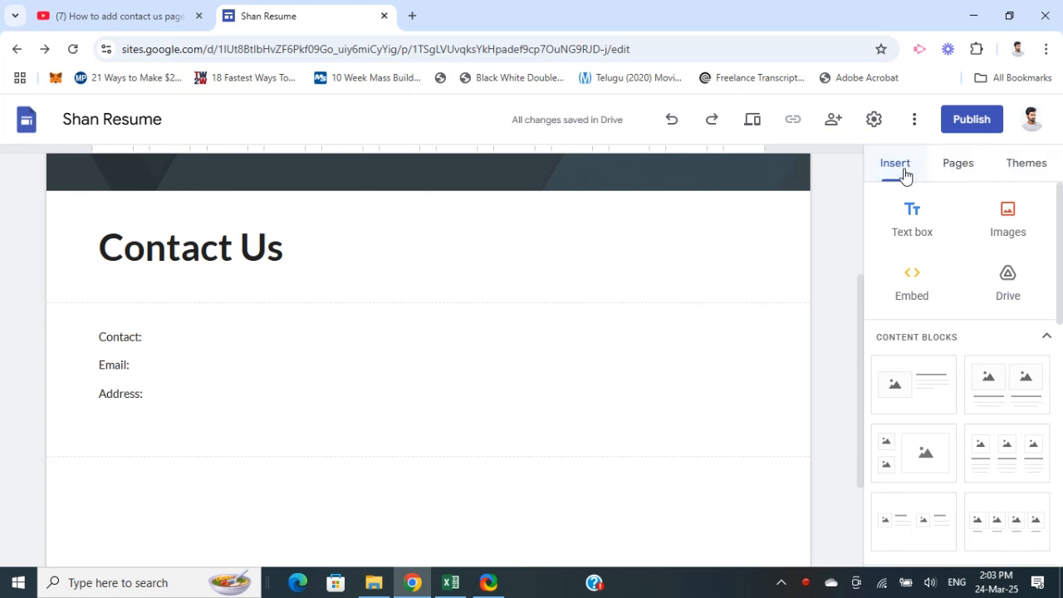
Open the list of existing Google Forms available for insertion into the Contact Us page
scroll(919, 244, down, 2)
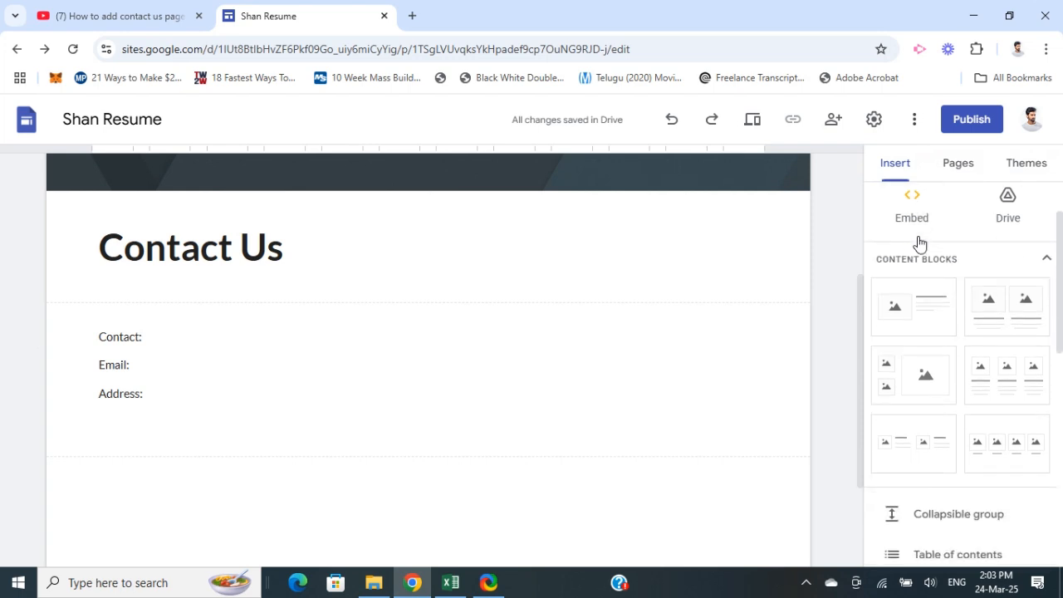
scroll(918, 243, down, 6)
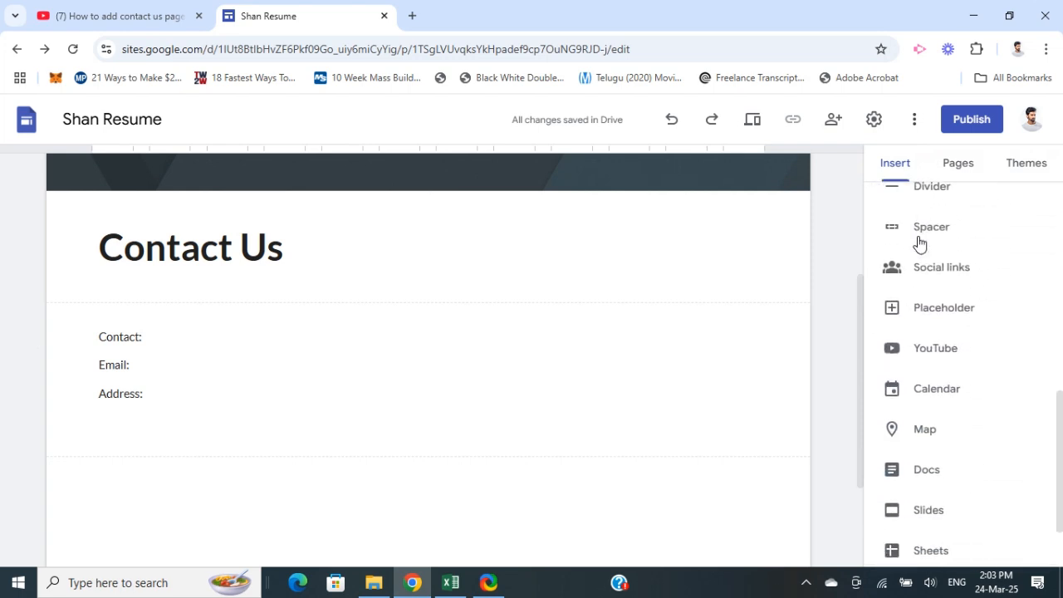
scroll(918, 243, down, 1)
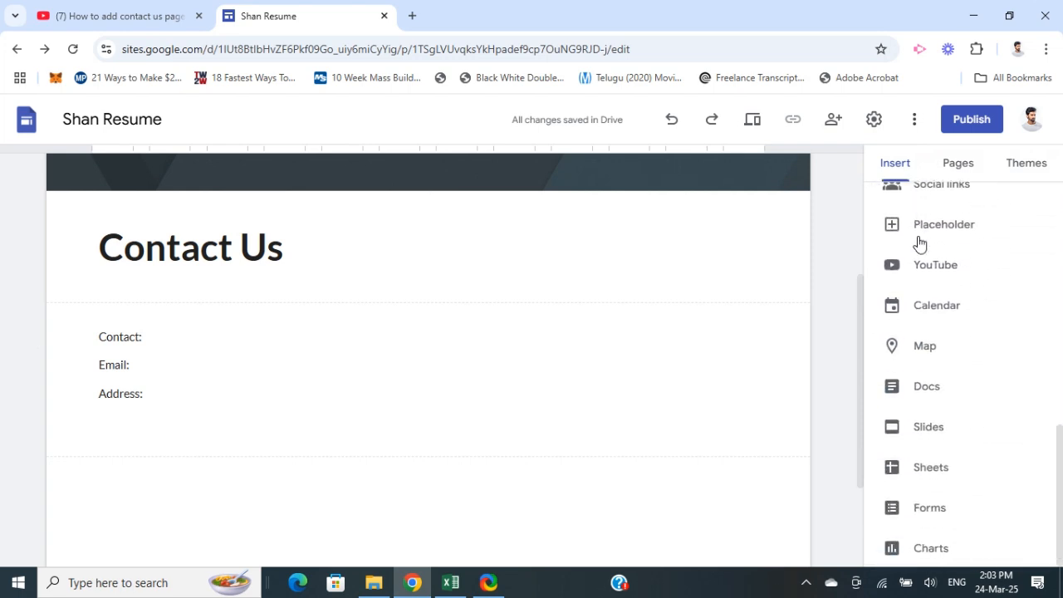
click(931, 510)
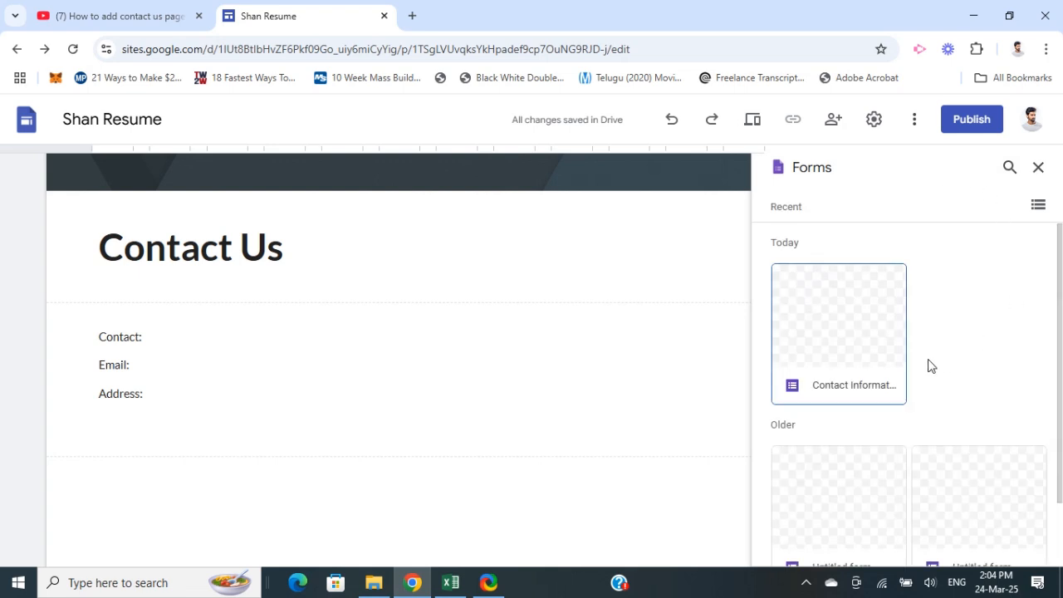
scroll(949, 336, down, 1)
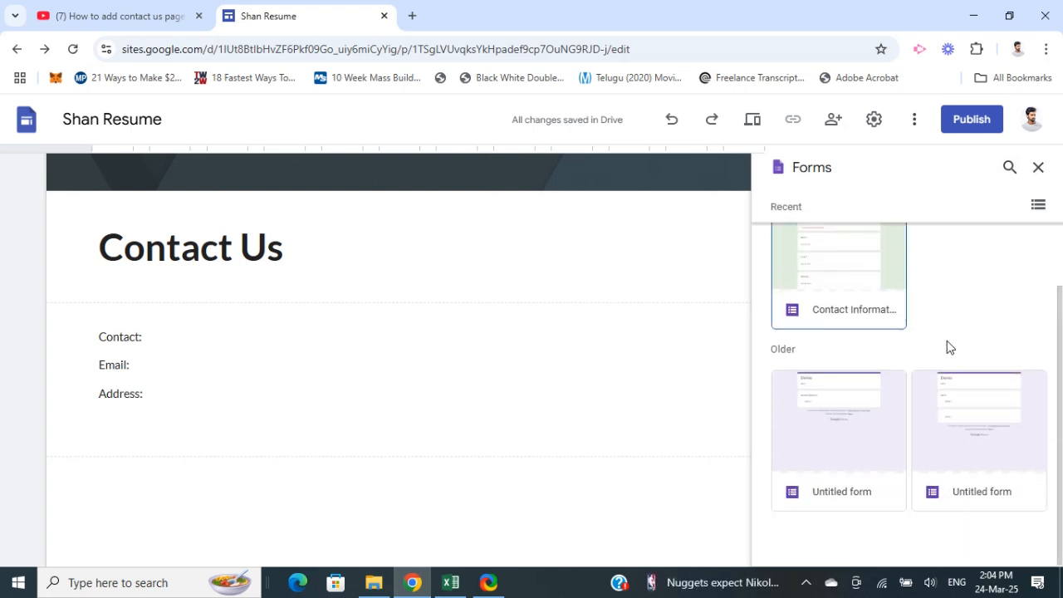
scroll(954, 402, up, 1)
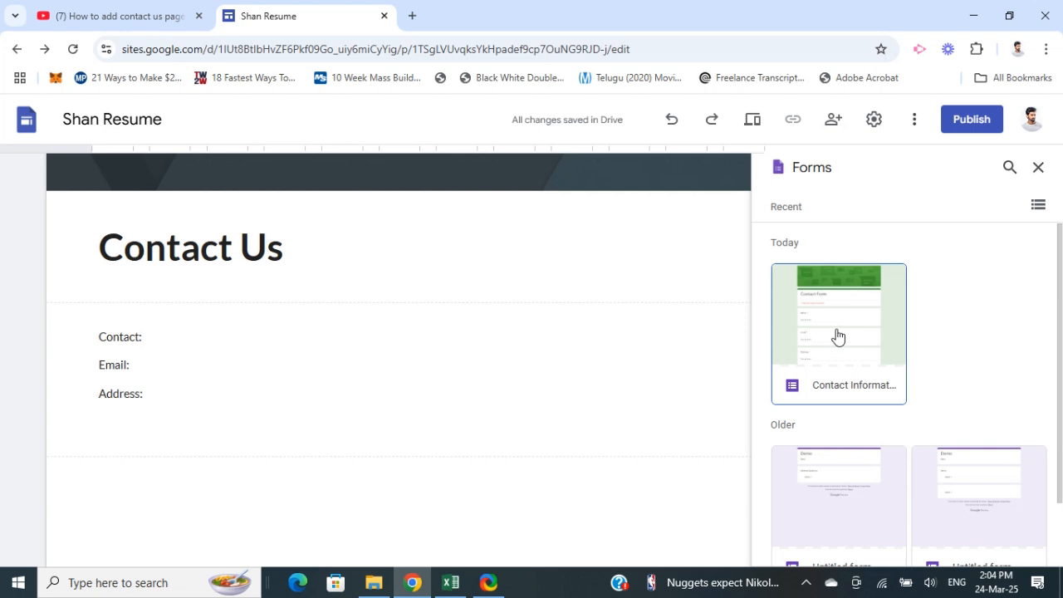
click(506, 416)
click(376, 498)
Open Google Forms from the Google apps in a new browser tab
click(411, 16)
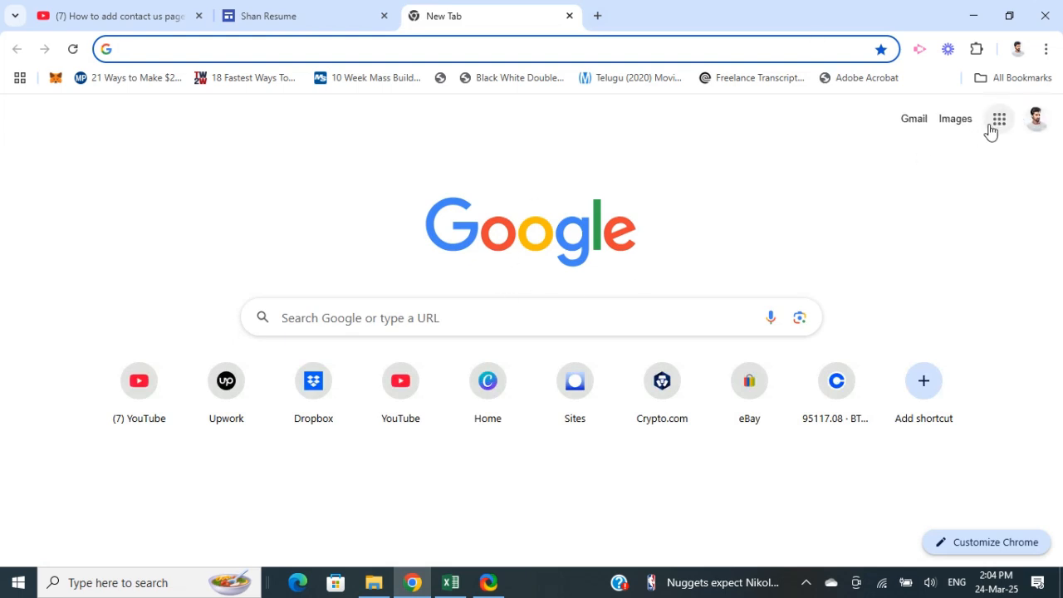
click(998, 126)
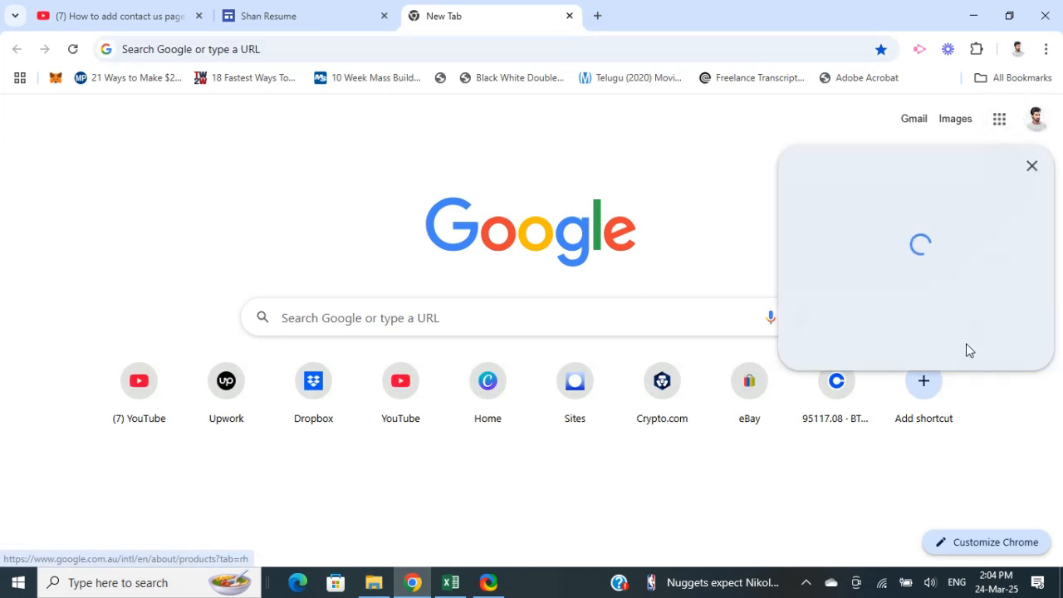
scroll(953, 320, down, 5)
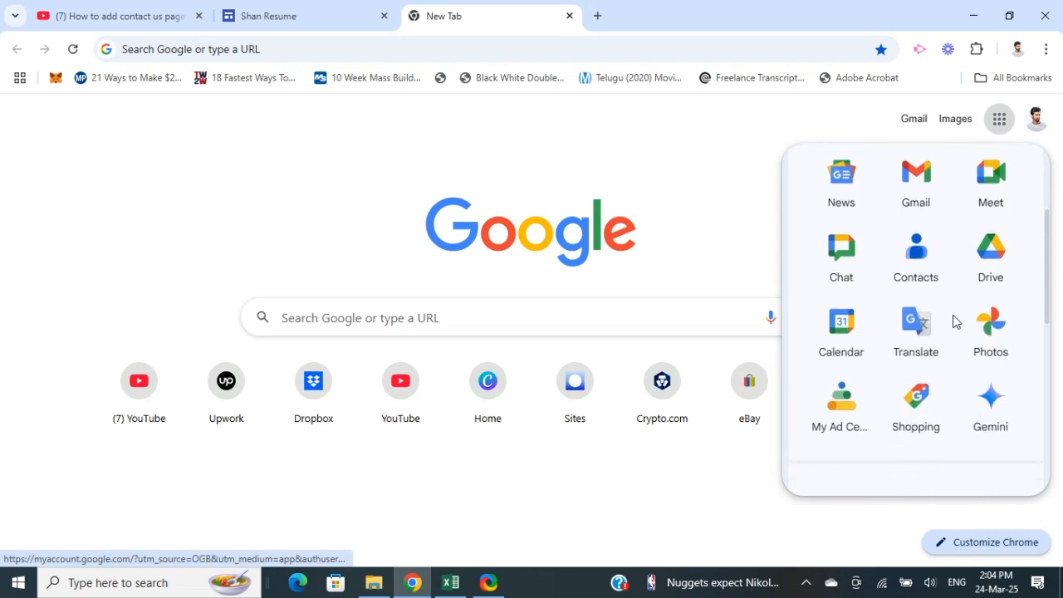
scroll(954, 320, down, 4)
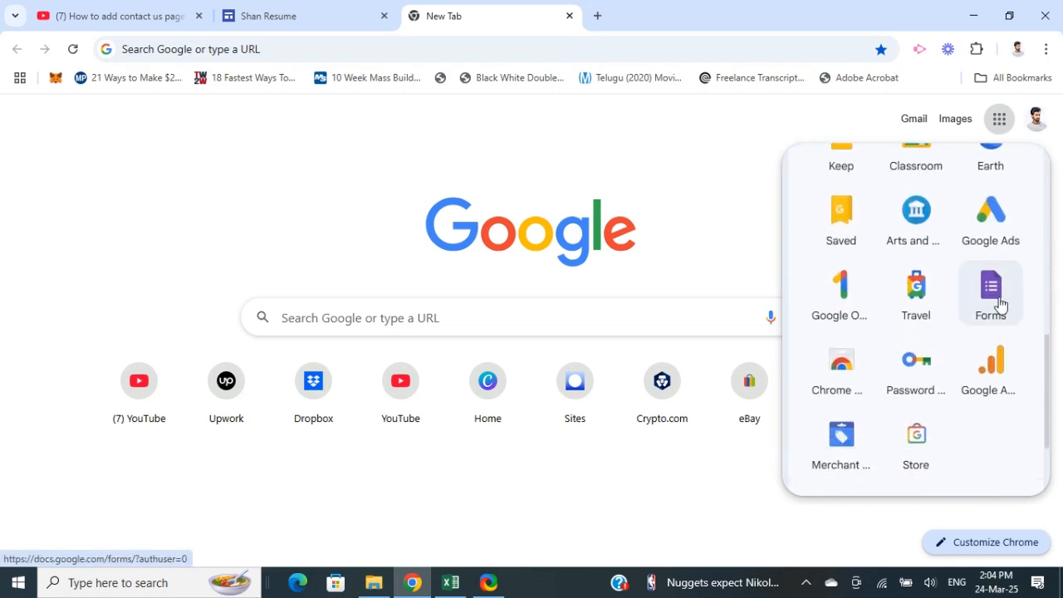
click(1006, 293)
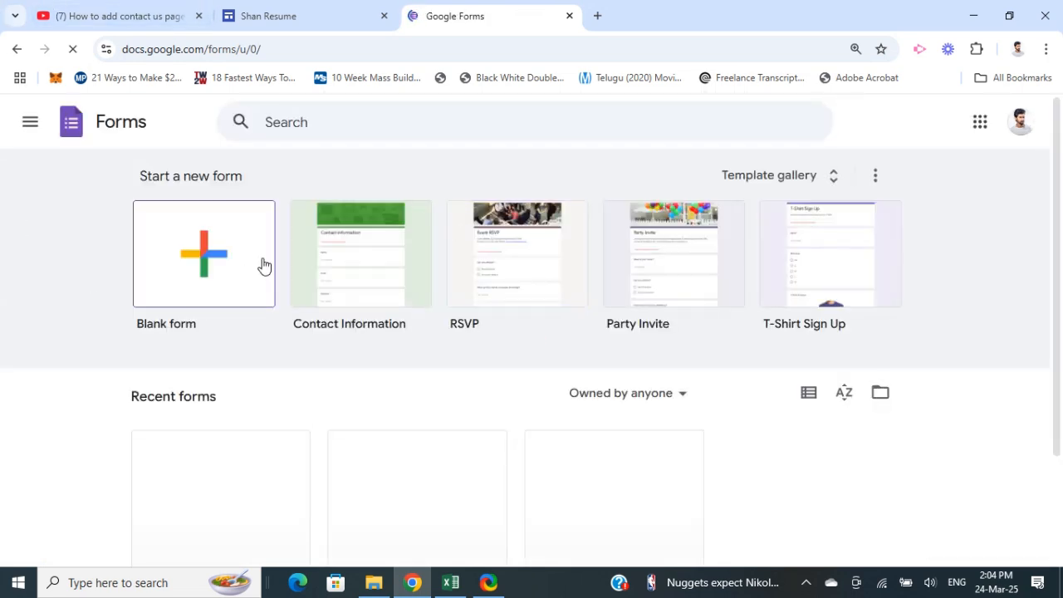
Look through the form templates and recent forms, and open the recent Contact Information form for editing
scroll(77, 309, down, 1)
scroll(76, 321, down, 1)
scroll(88, 363, up, 2)
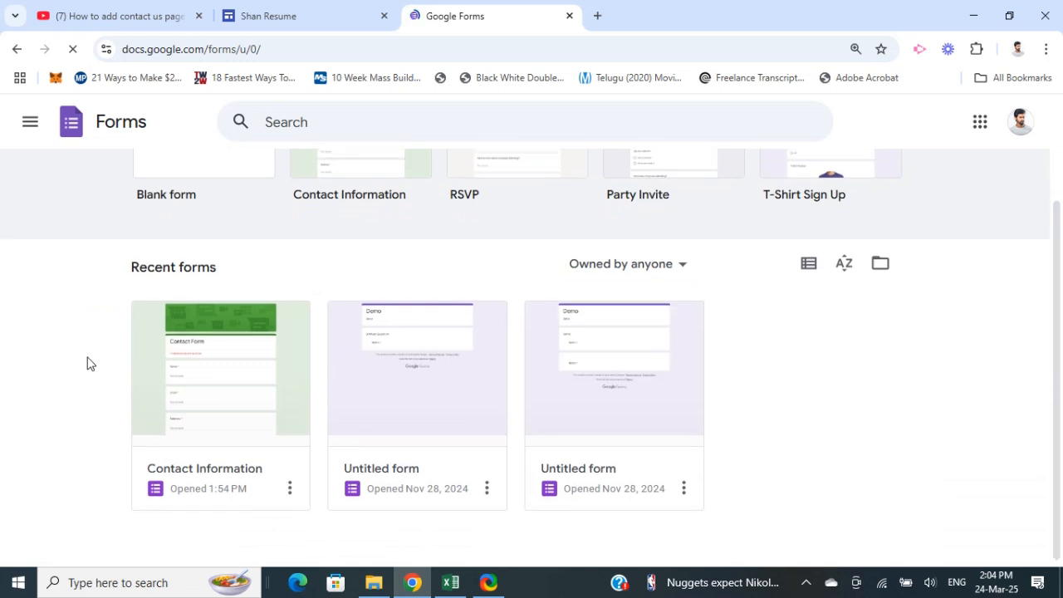
scroll(138, 417, down, 2)
scroll(375, 363, up, 2)
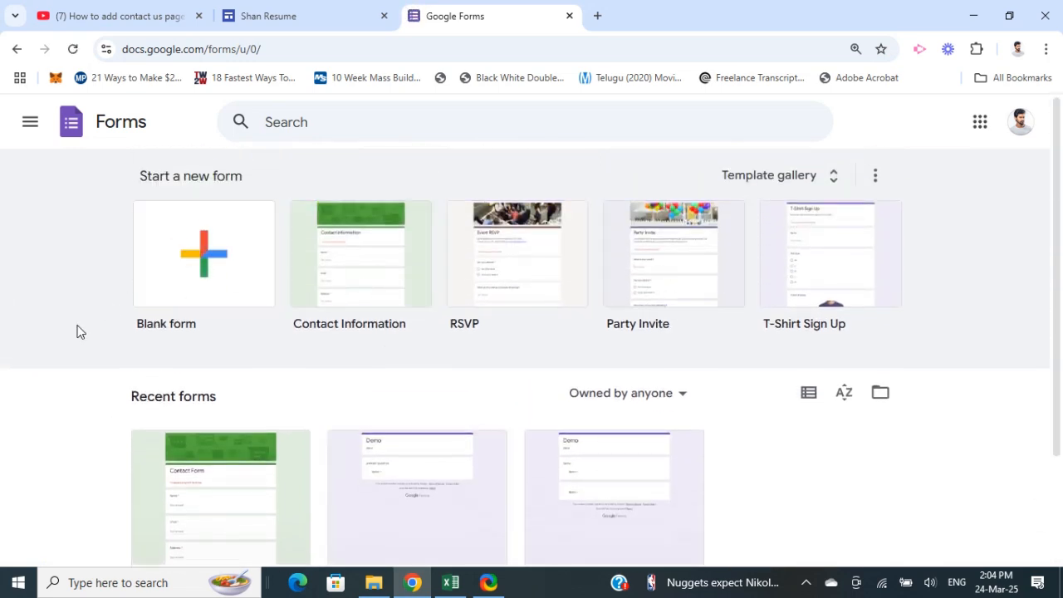
scroll(91, 337, down, 2)
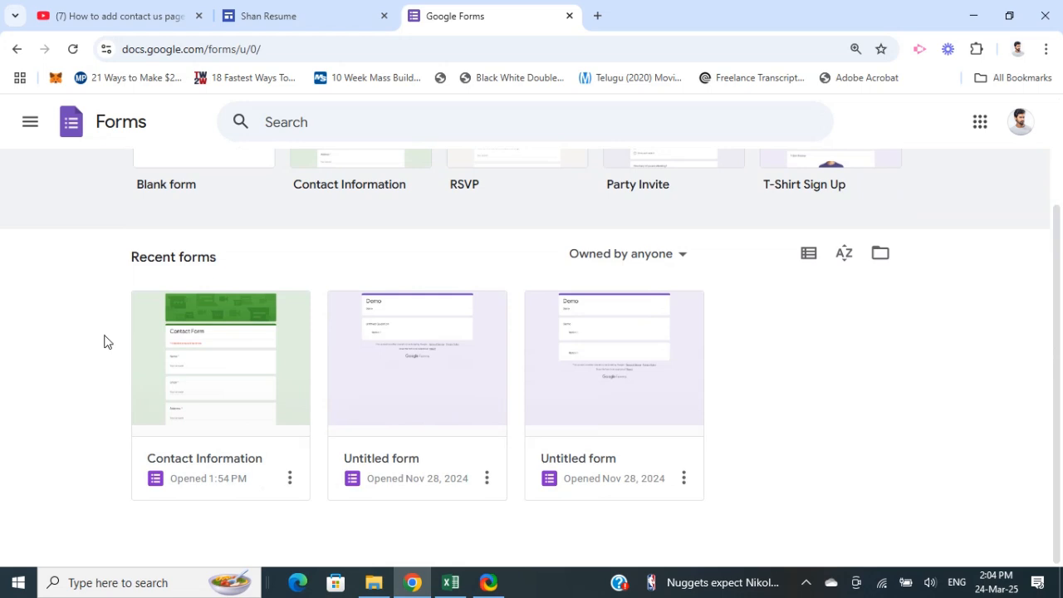
click(219, 377)
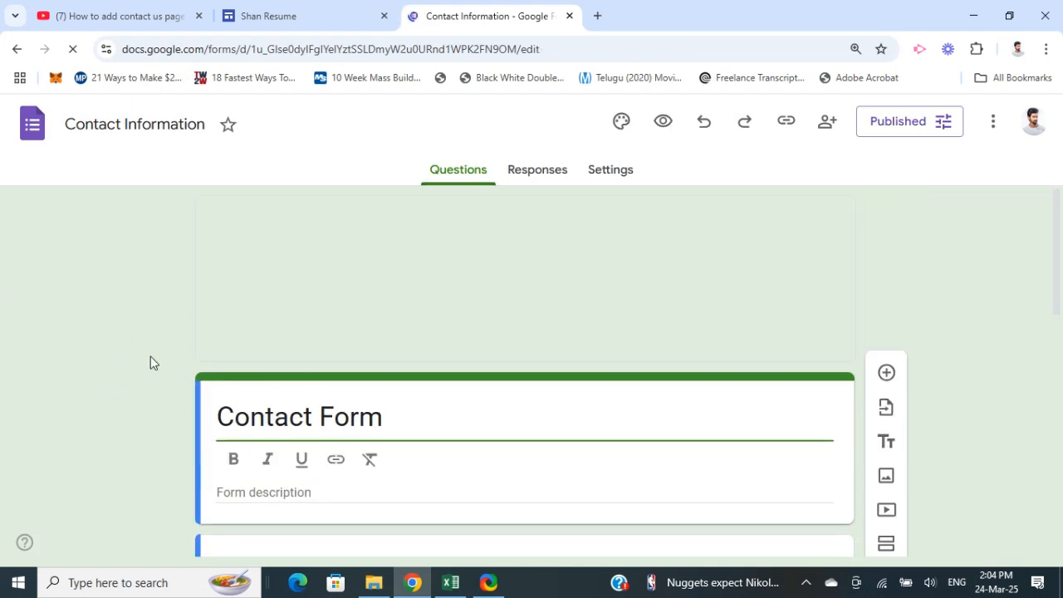
Delete the Comments question at the end of the Contact Information form
scroll(166, 369, down, 2)
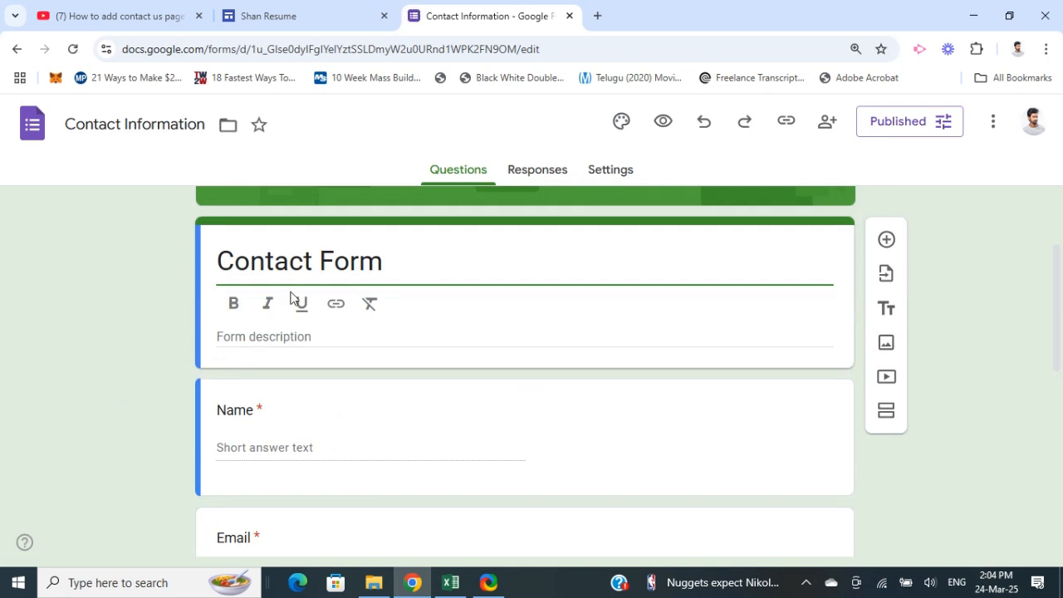
scroll(214, 325, down, 1)
scroll(285, 235, up, 3)
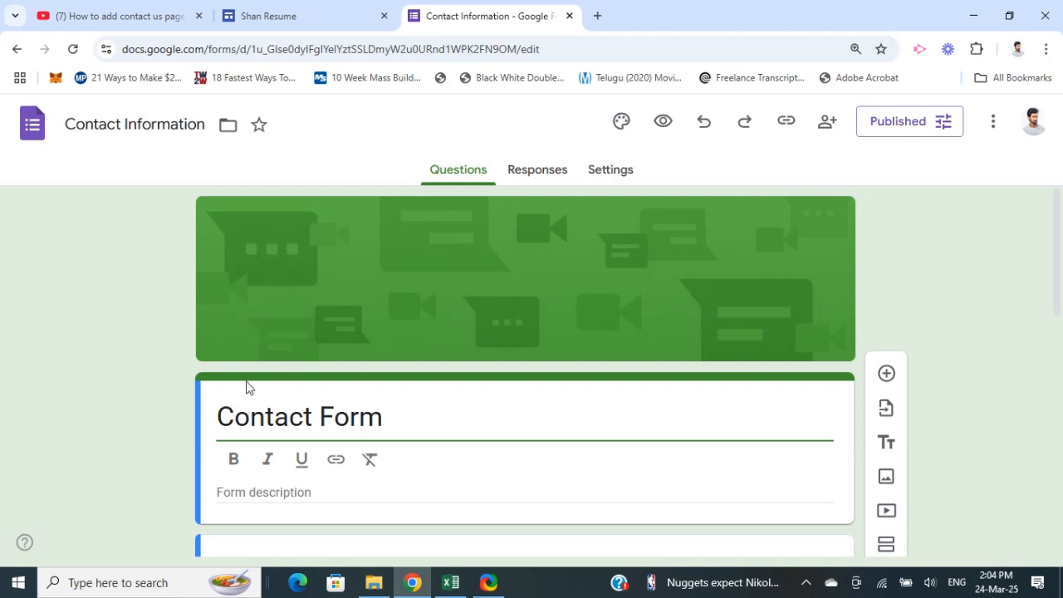
scroll(218, 423, down, 2)
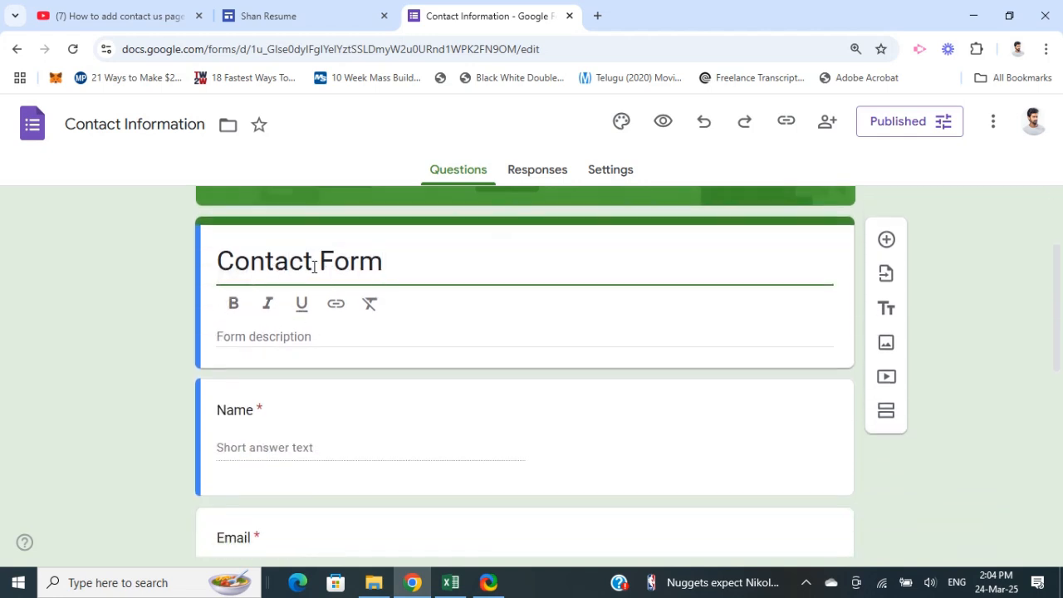
scroll(327, 396, down, 2)
scroll(295, 407, down, 4)
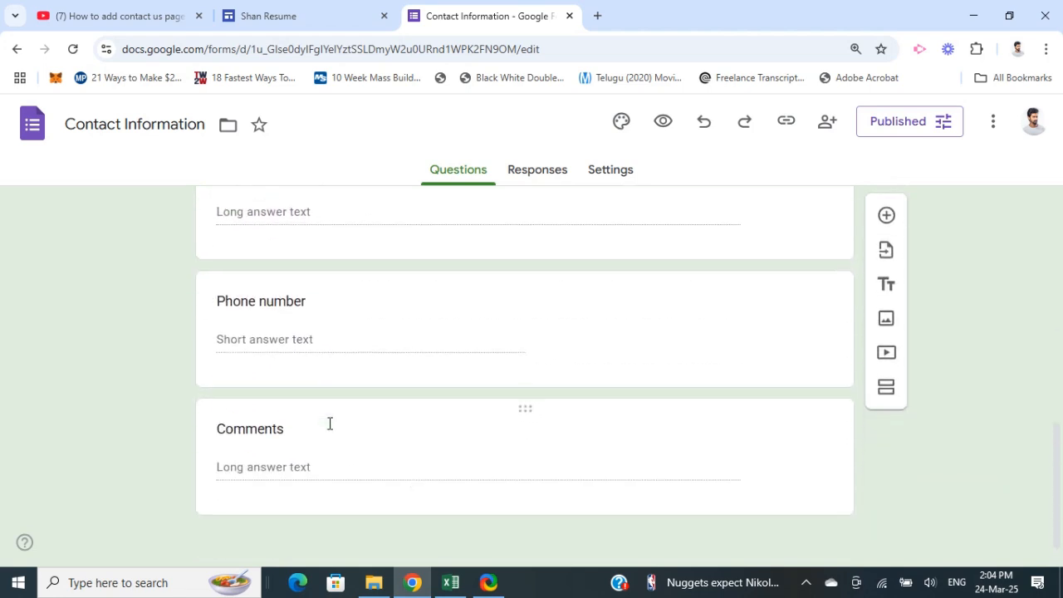
click(526, 397)
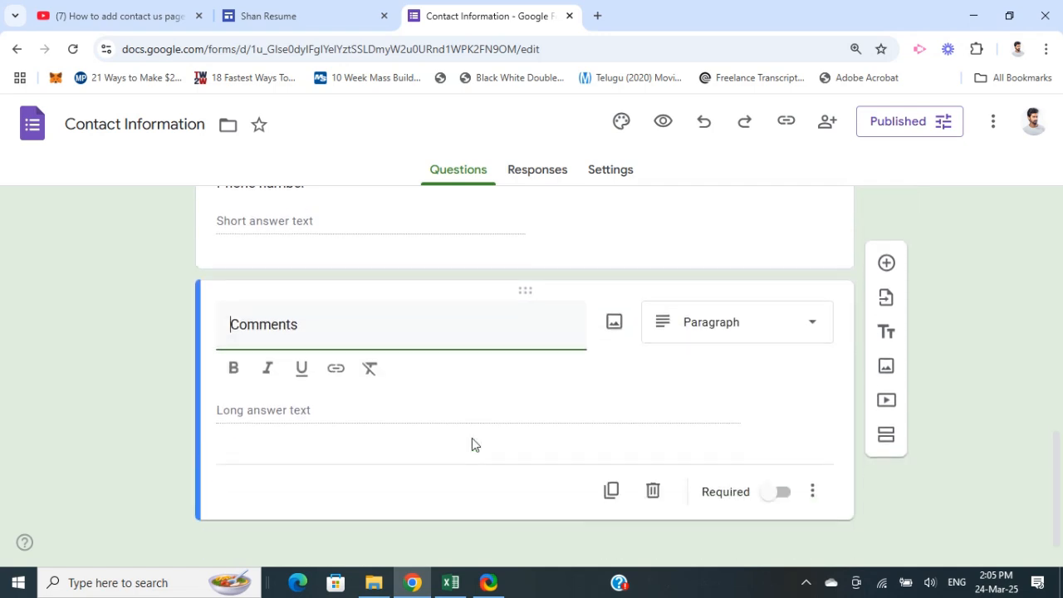
click(651, 473)
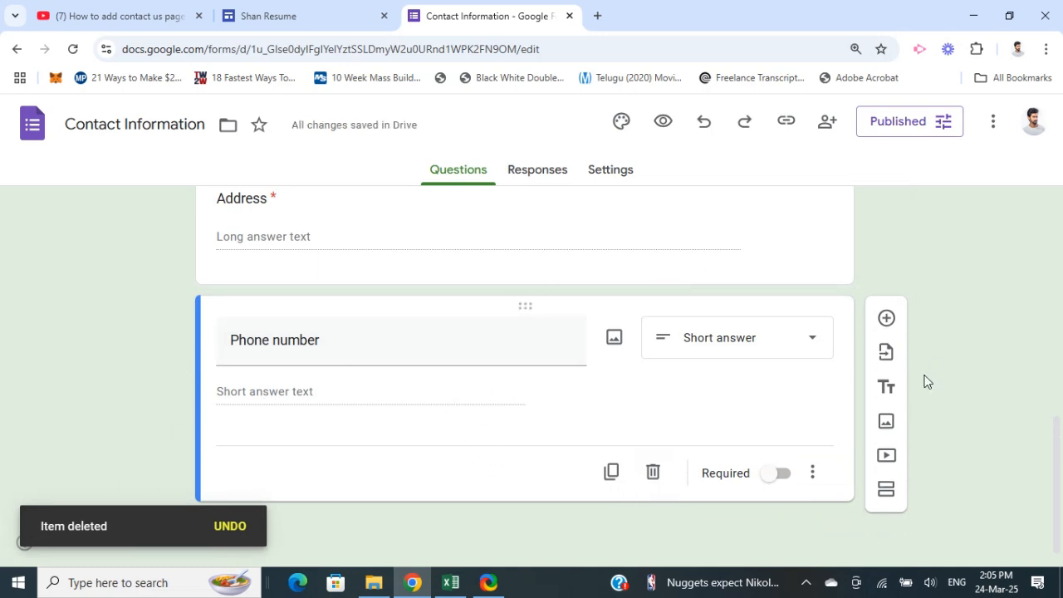
click(887, 319)
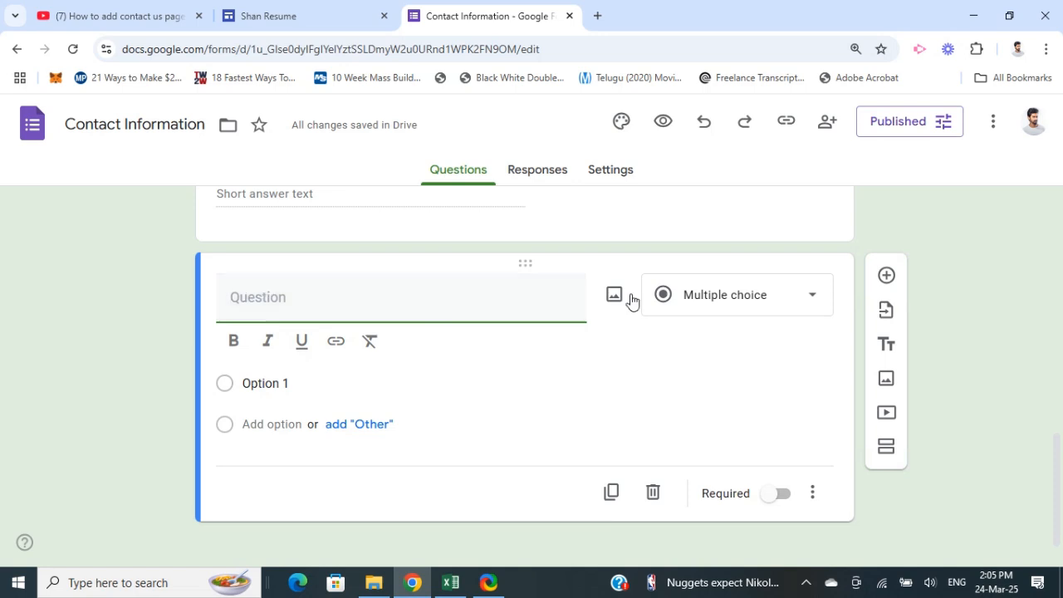
click(813, 304)
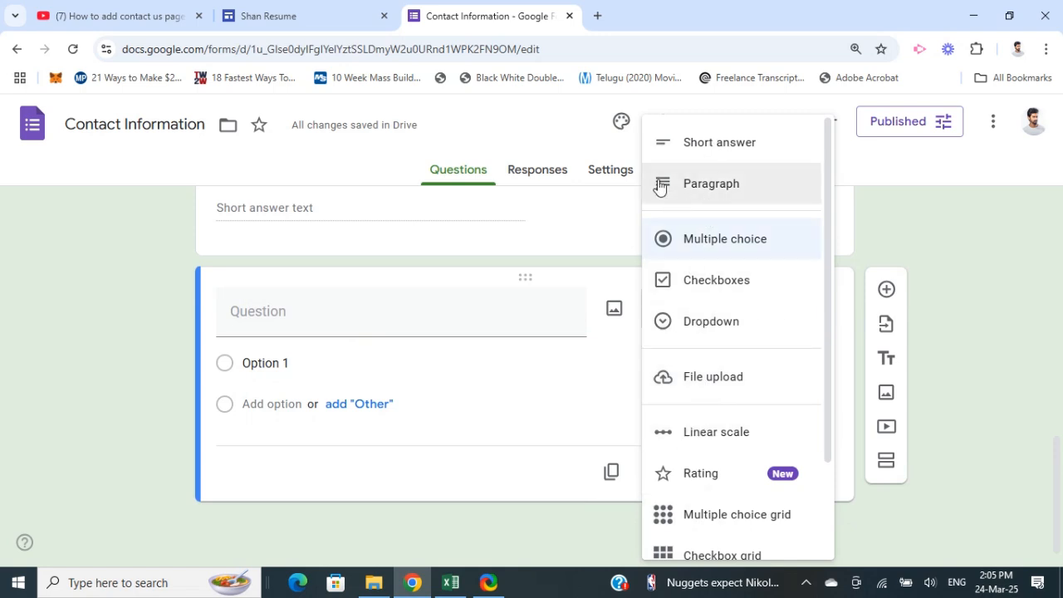
click(99, 379)
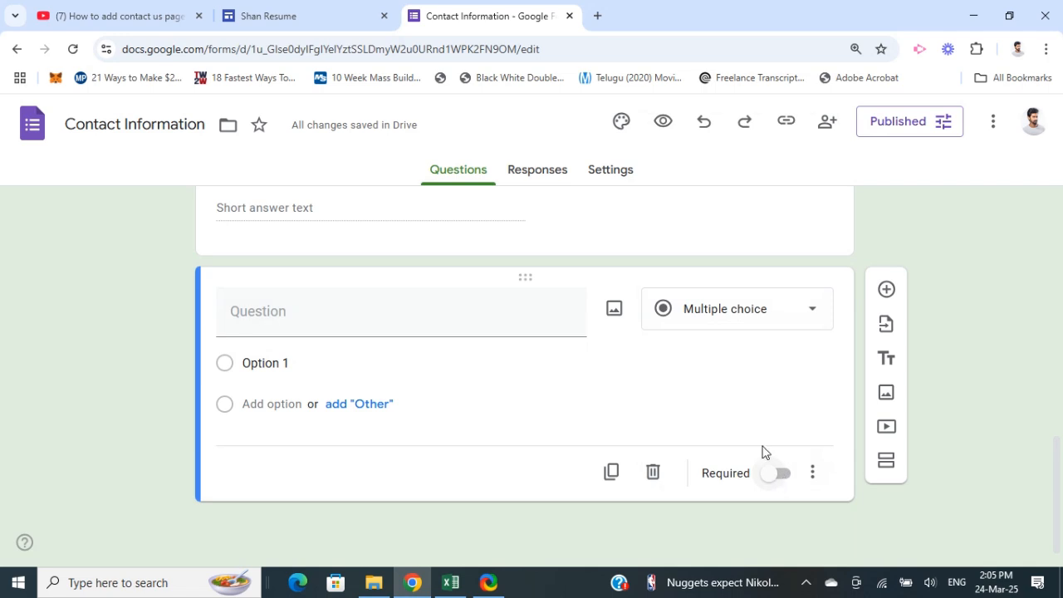
click(654, 473)
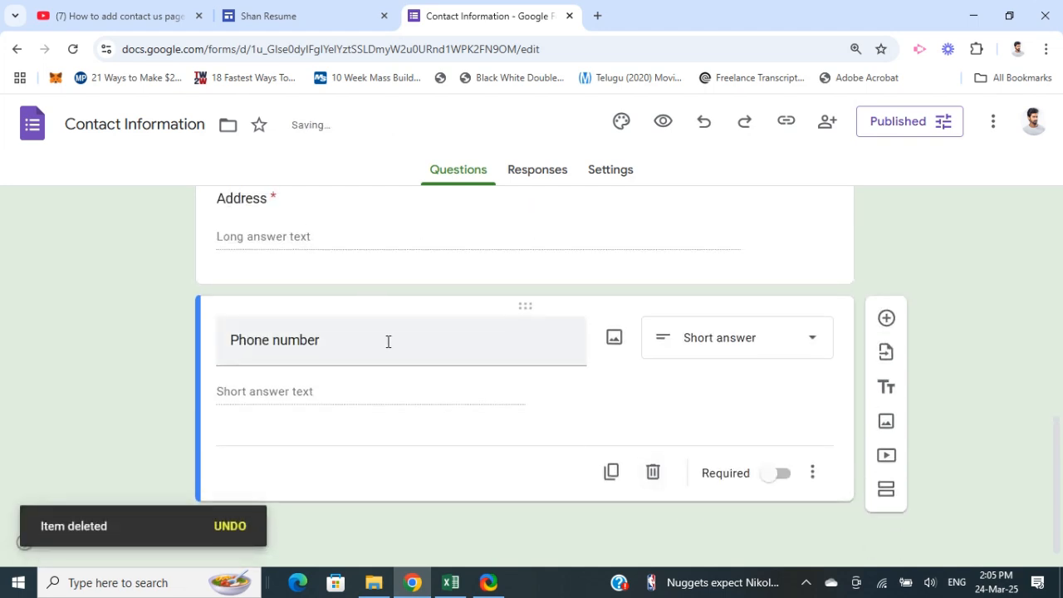
Review the contact form's title and its remaining questions
scroll(386, 347, up, 3)
scroll(386, 347, up, 5)
scroll(321, 332, down, 3)
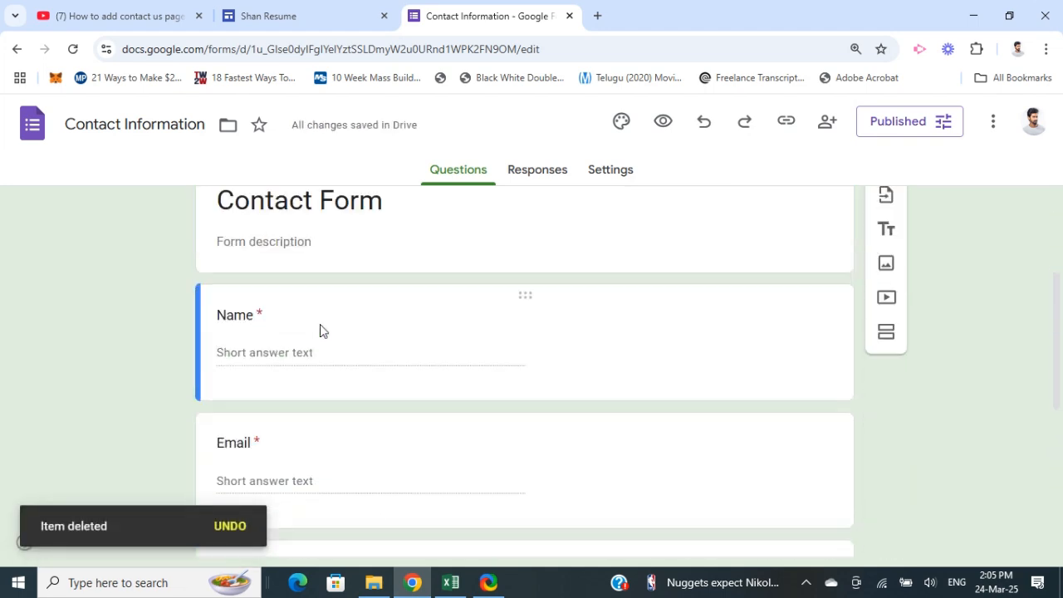
scroll(357, 373, down, 3)
scroll(523, 458, up, 6)
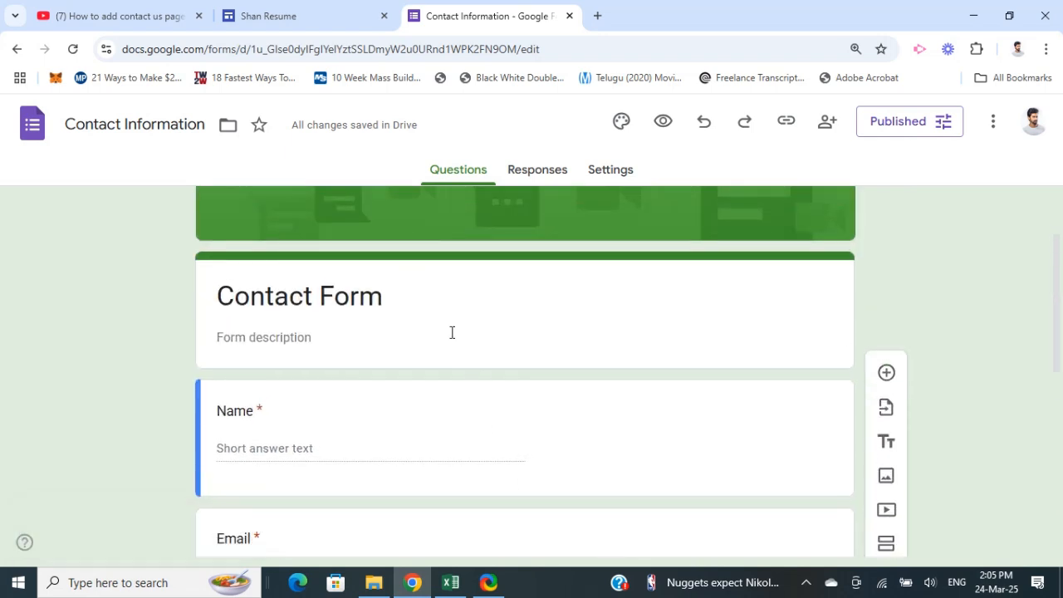
scroll(444, 335, up, 2)
scroll(325, 318, down, 7)
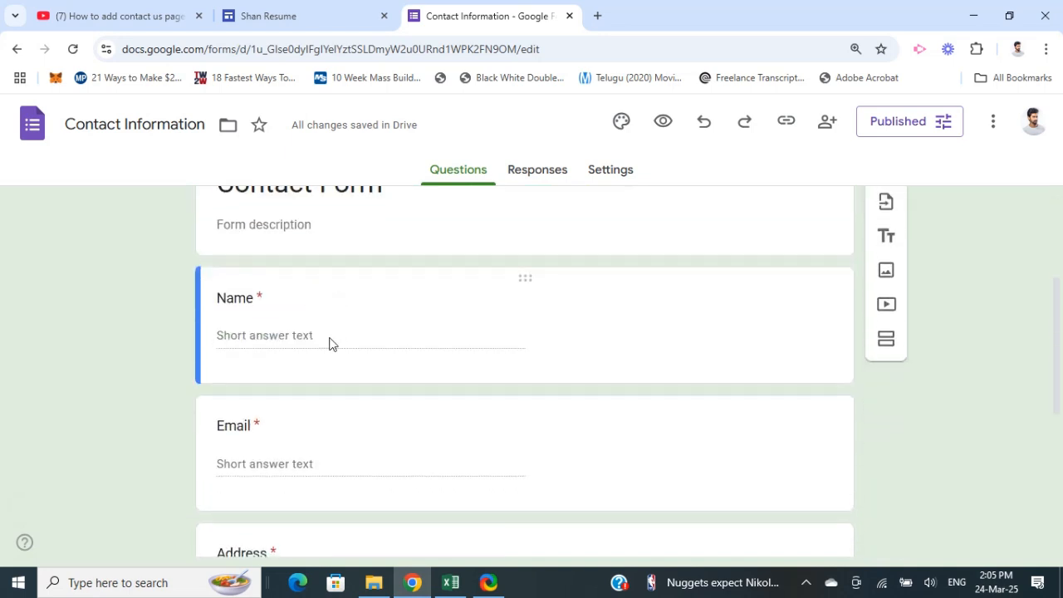
scroll(410, 351, up, 7)
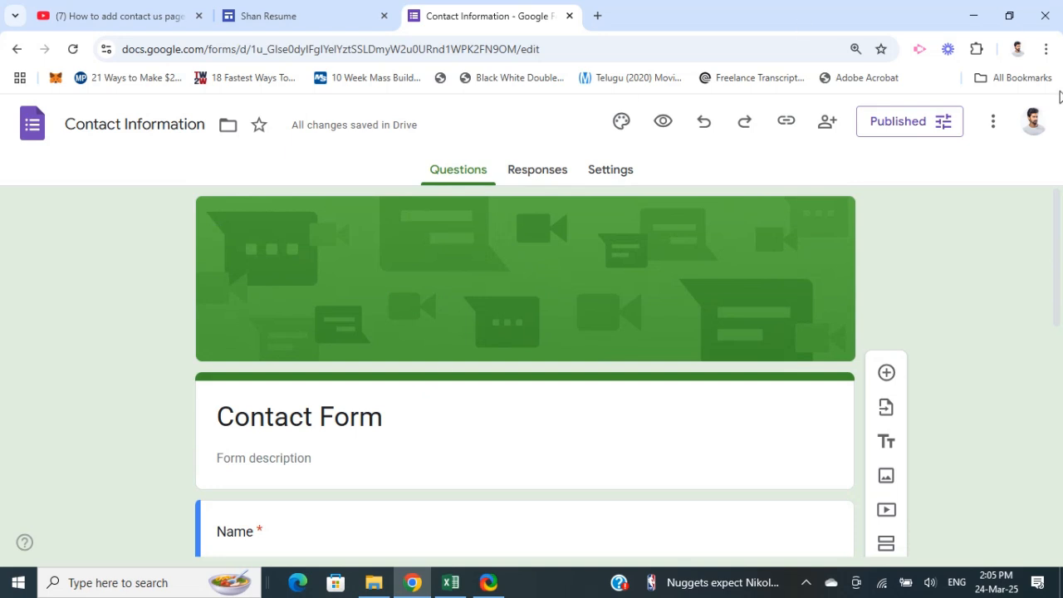
Check the form's responder access settings and save its published options
click(923, 125)
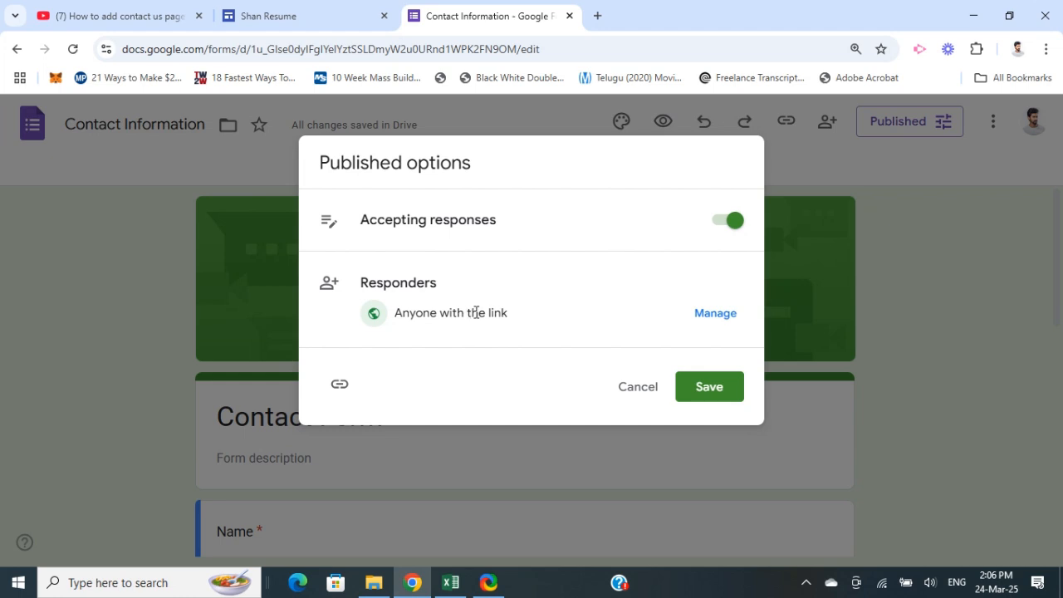
click(700, 321)
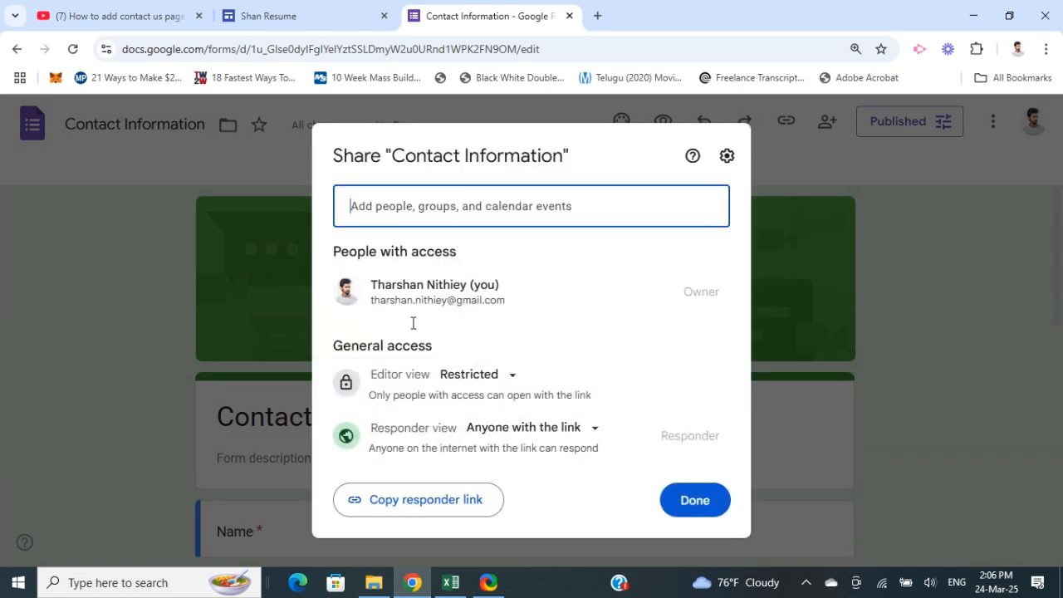
click(697, 507)
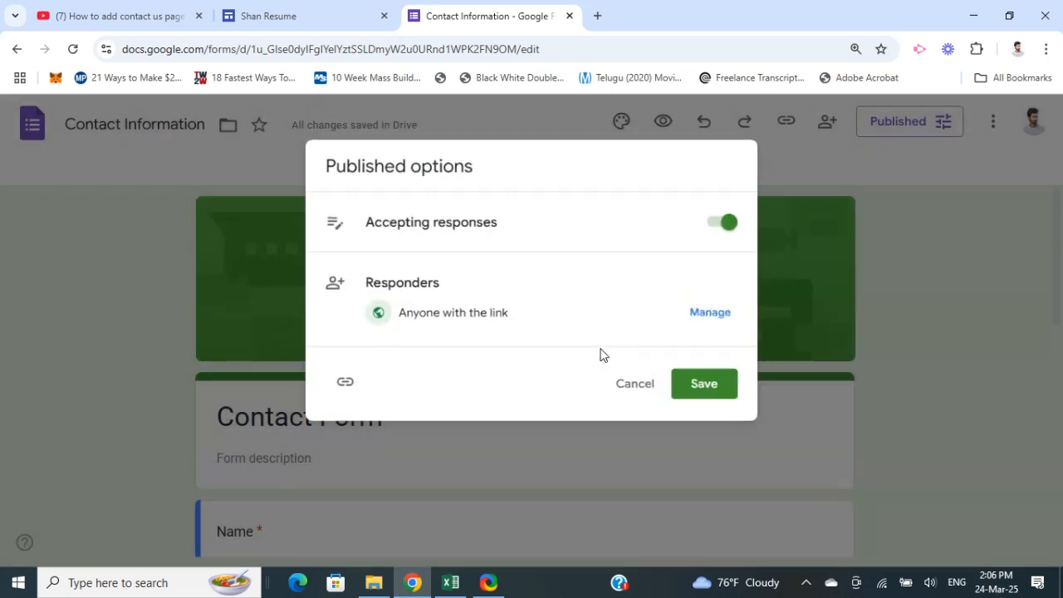
click(705, 386)
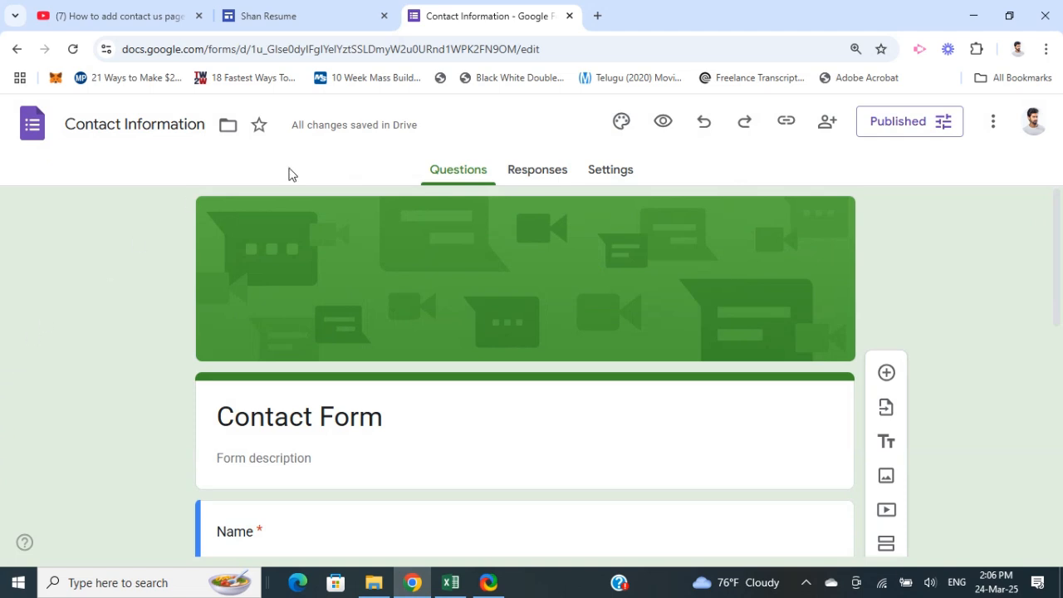
Switch back to the Google Sites tab with the Contact Us page
scroll(188, 364, down, 4)
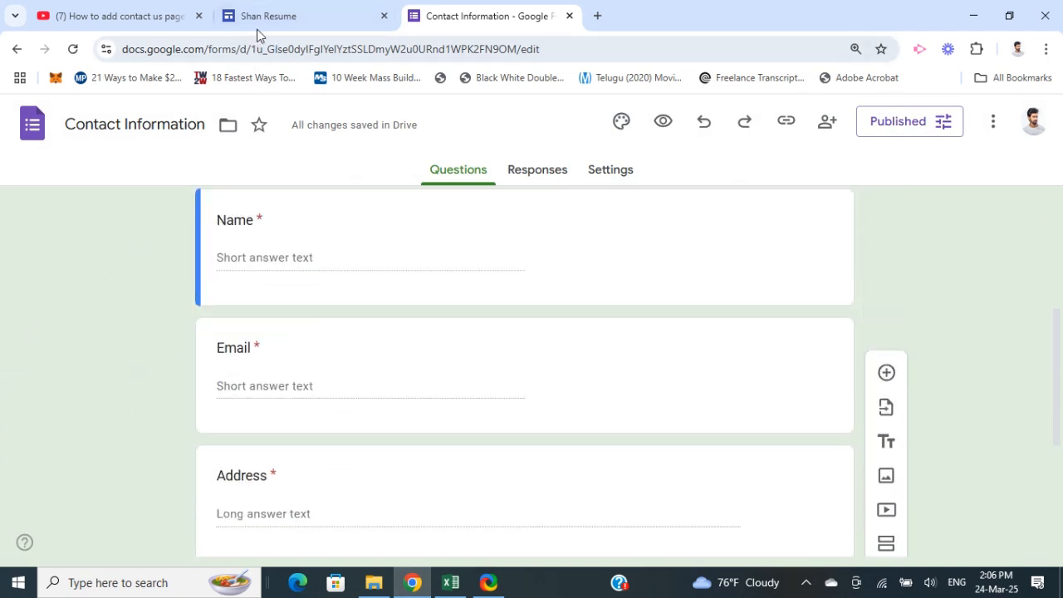
click(272, 16)
scroll(26, 341, up, 3)
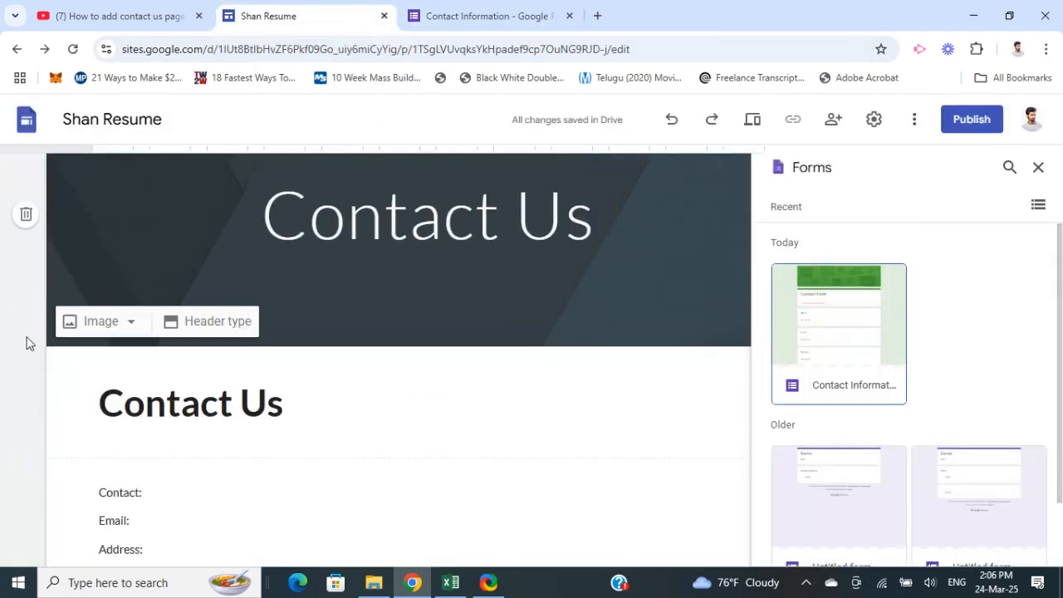
Reopen the list of Google Forms that can be inserted on the Contact Us page and look through it
click(1036, 169)
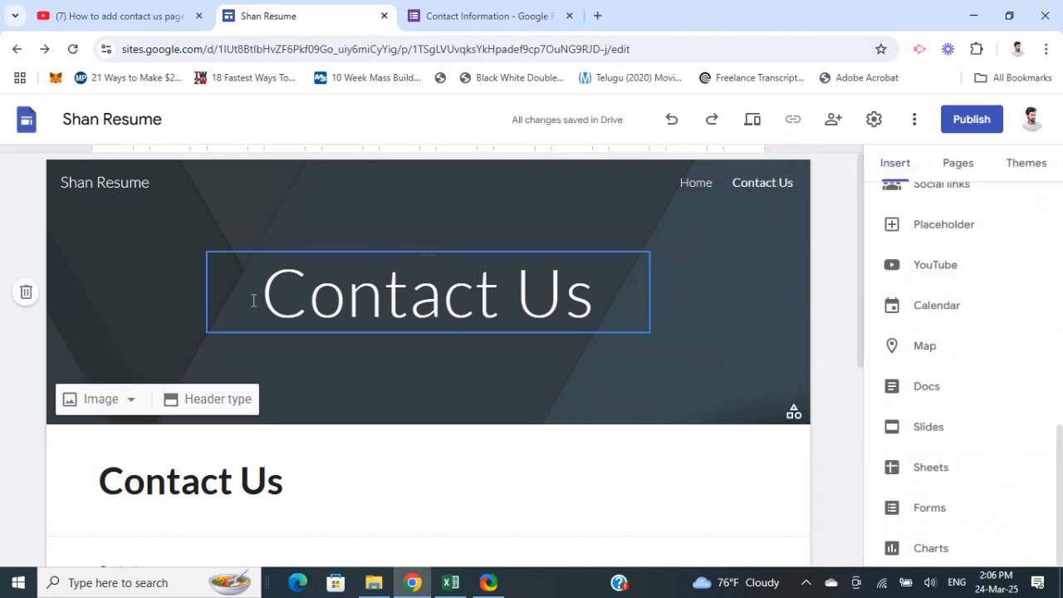
scroll(11, 332, down, 3)
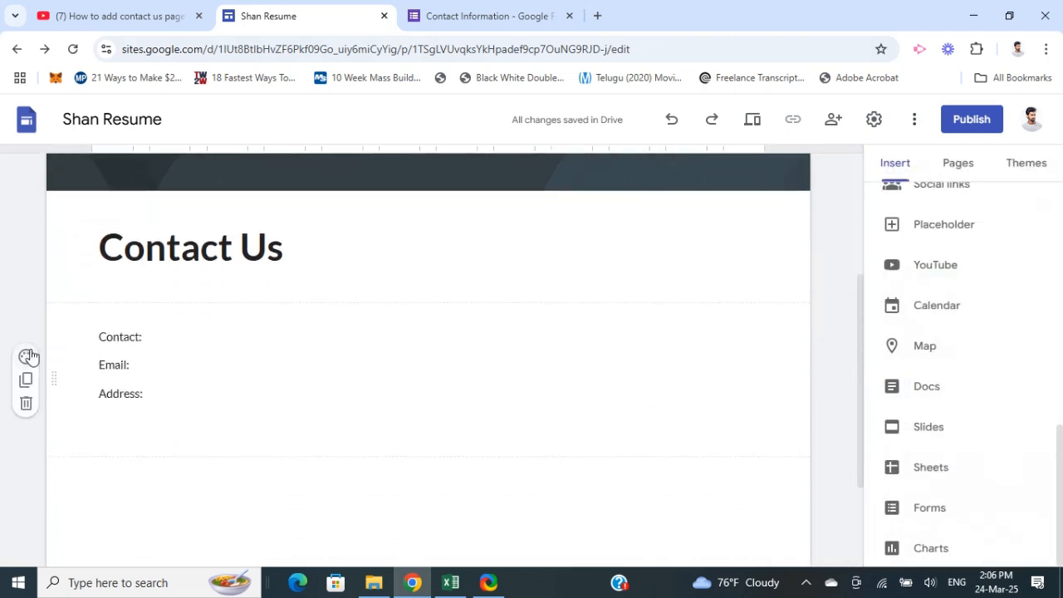
scroll(91, 390, down, 1)
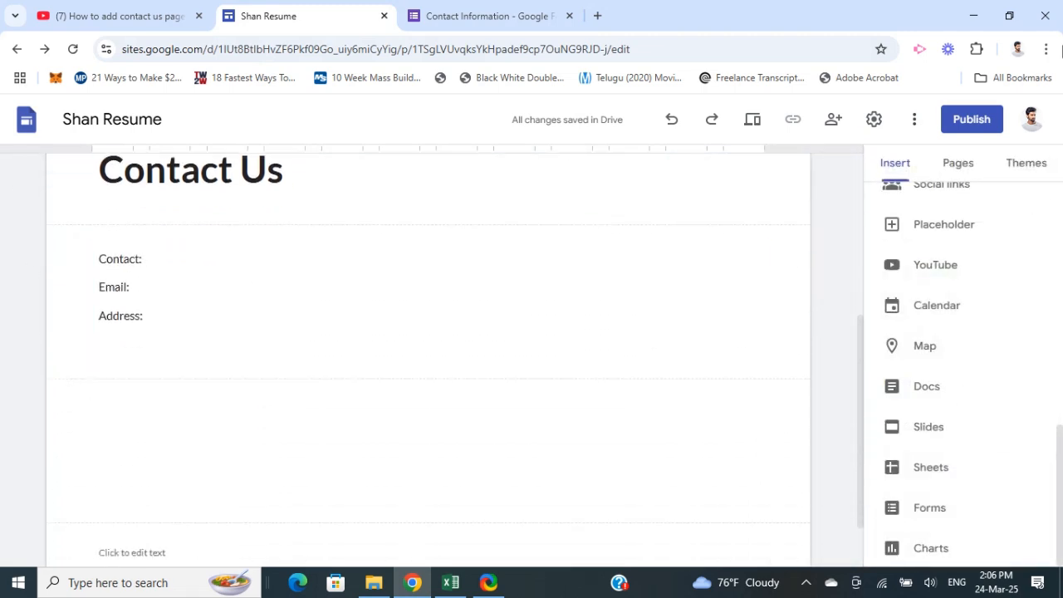
click(891, 169)
click(927, 514)
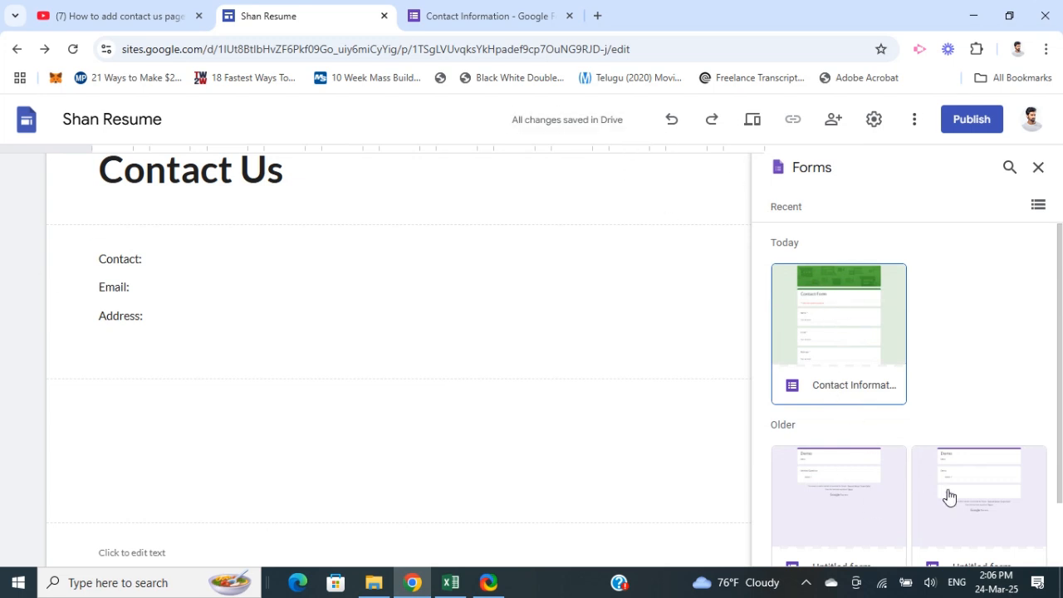
scroll(883, 505, down, 1)
scroll(947, 340, up, 1)
Switch to the Contact Information form and copy its embed HTML code at 640 px wide by 964 px high
click(495, 20)
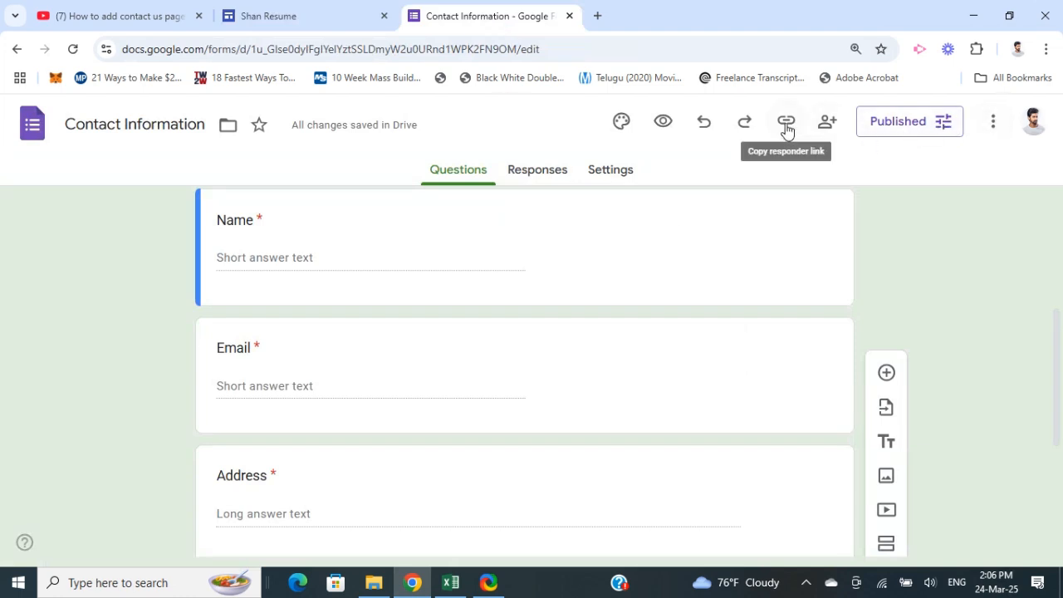
click(991, 125)
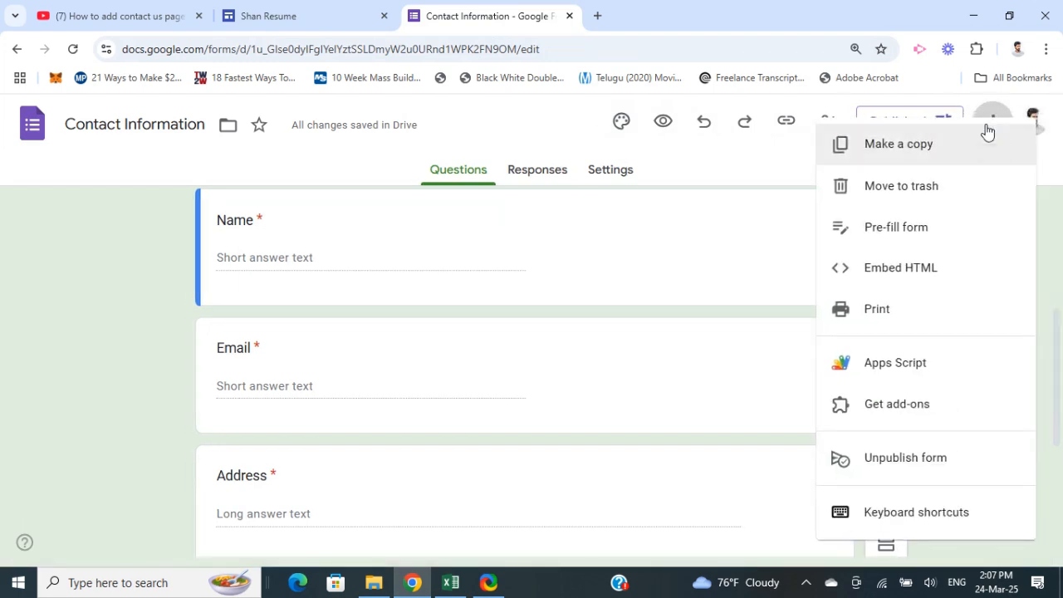
click(135, 380)
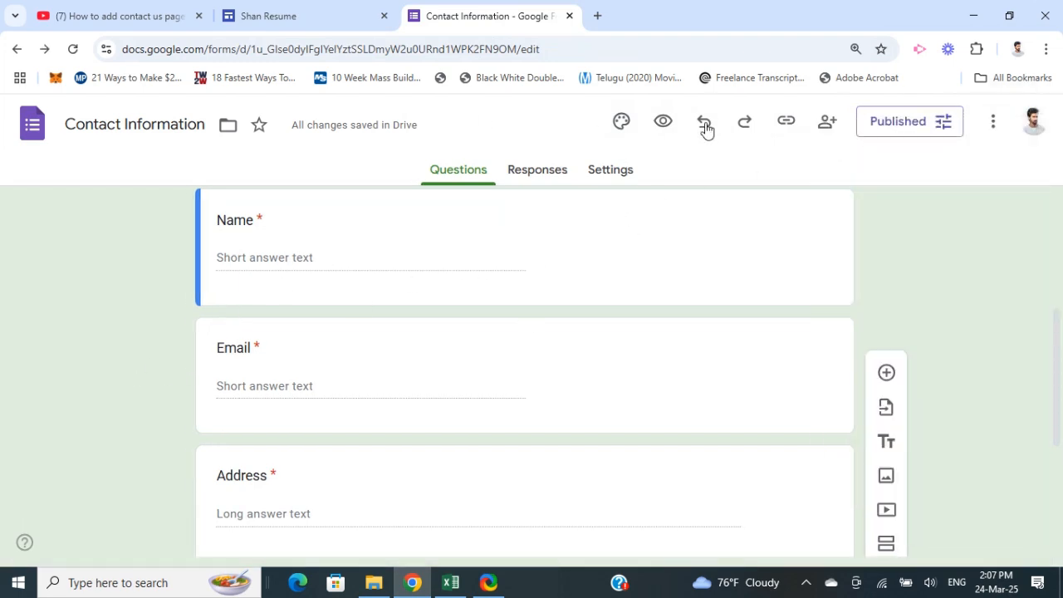
click(991, 127)
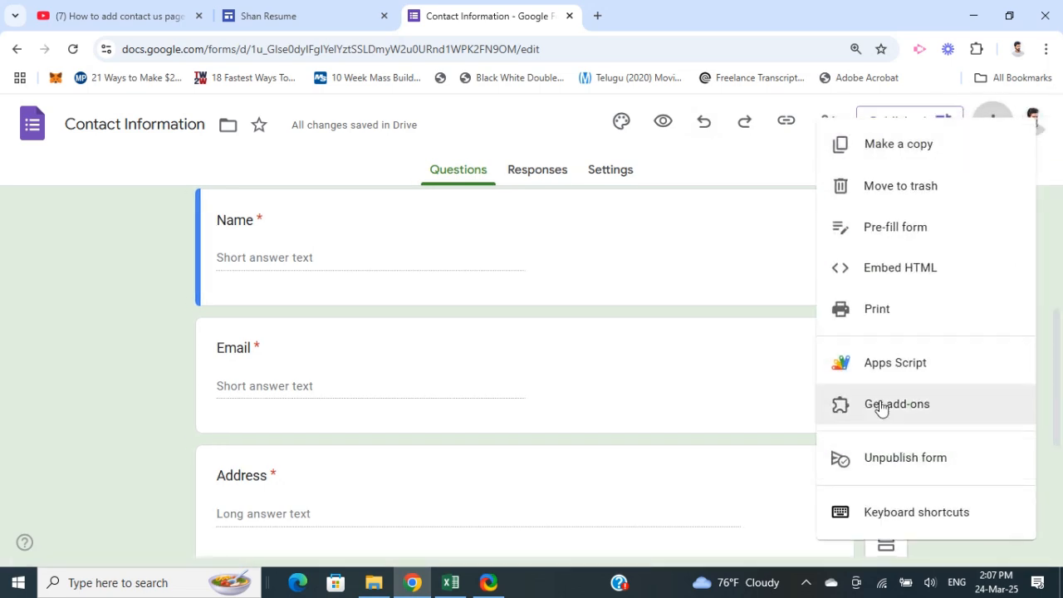
click(903, 269)
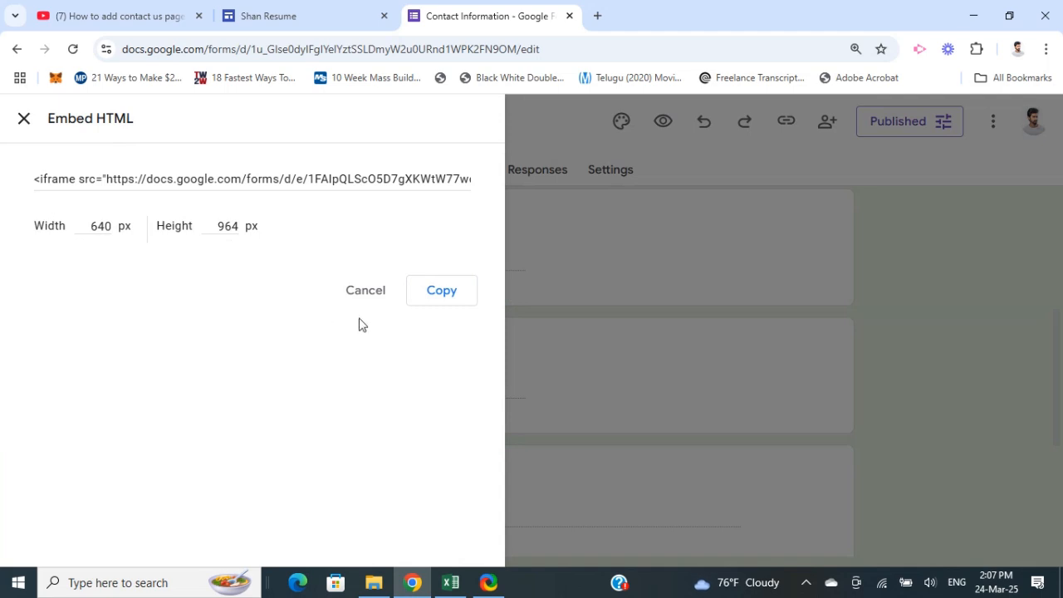
click(442, 290)
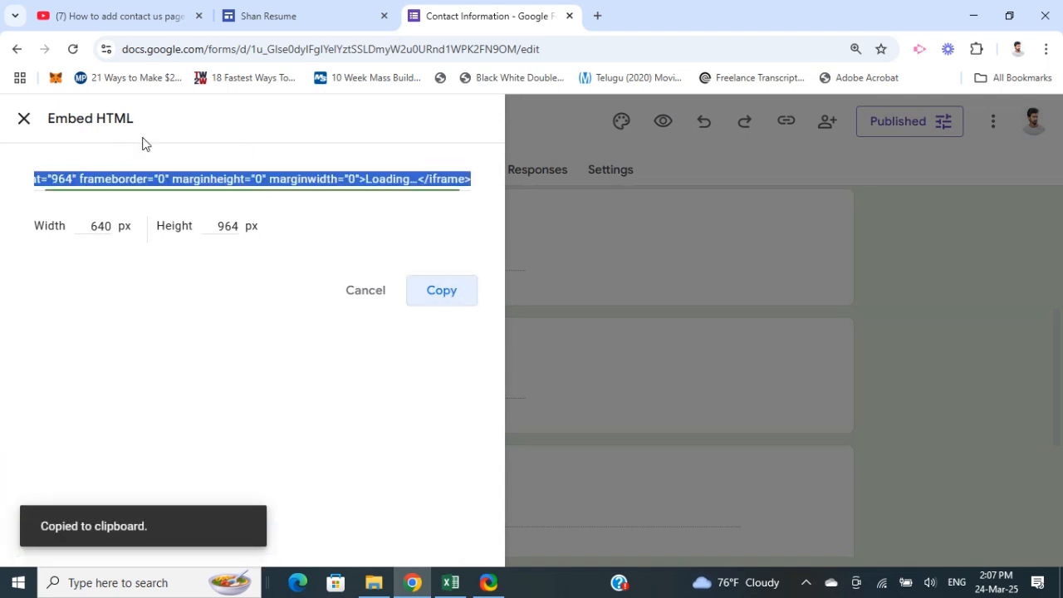
Try to embed the copied form code on the Contact Us page as a URL embed
click(296, 17)
click(1037, 167)
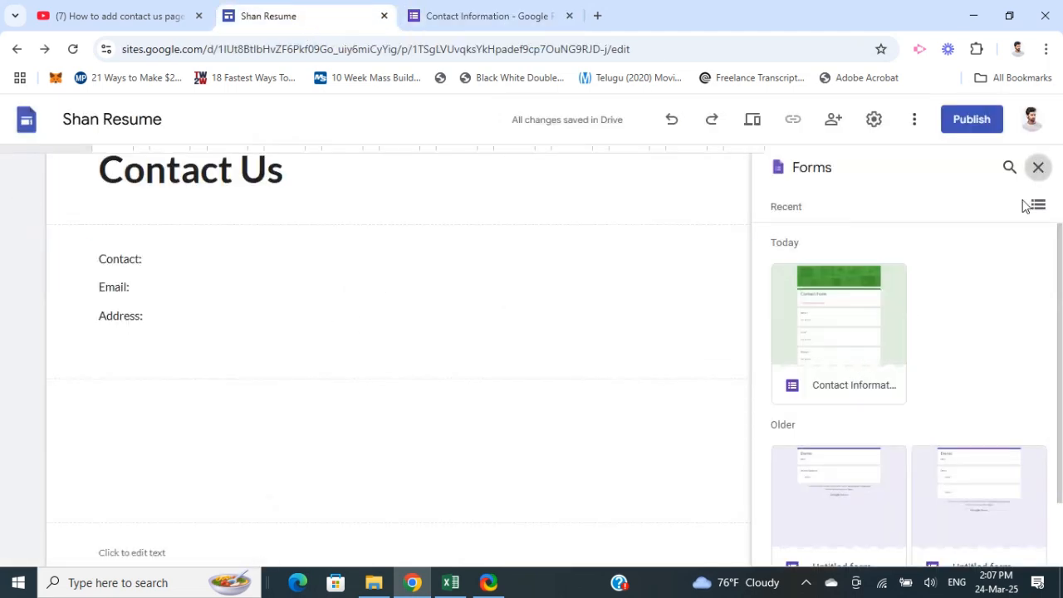
scroll(942, 285, up, 10)
scroll(952, 253, up, 1)
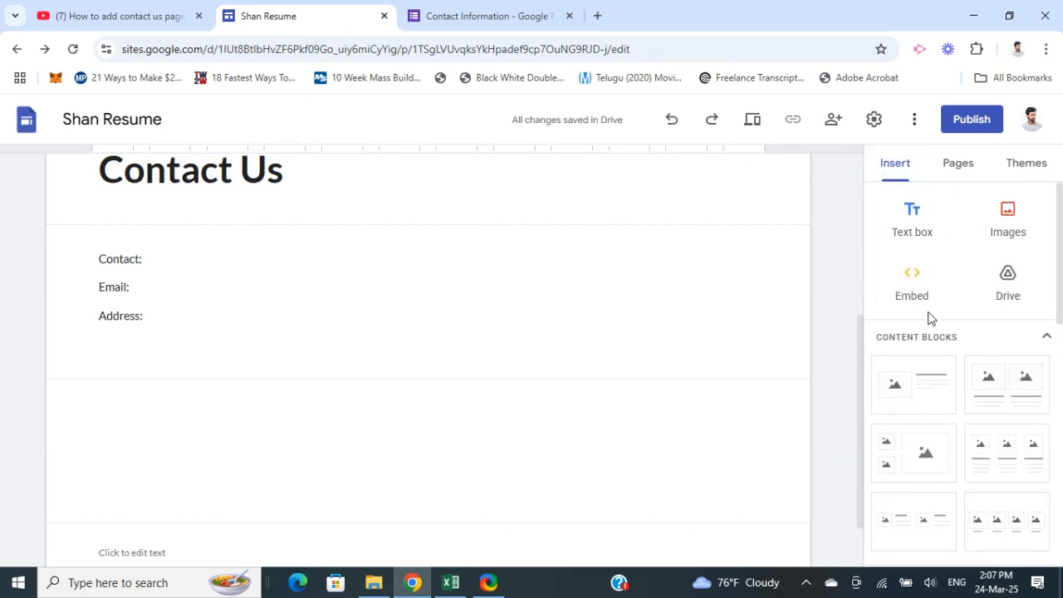
click(909, 273)
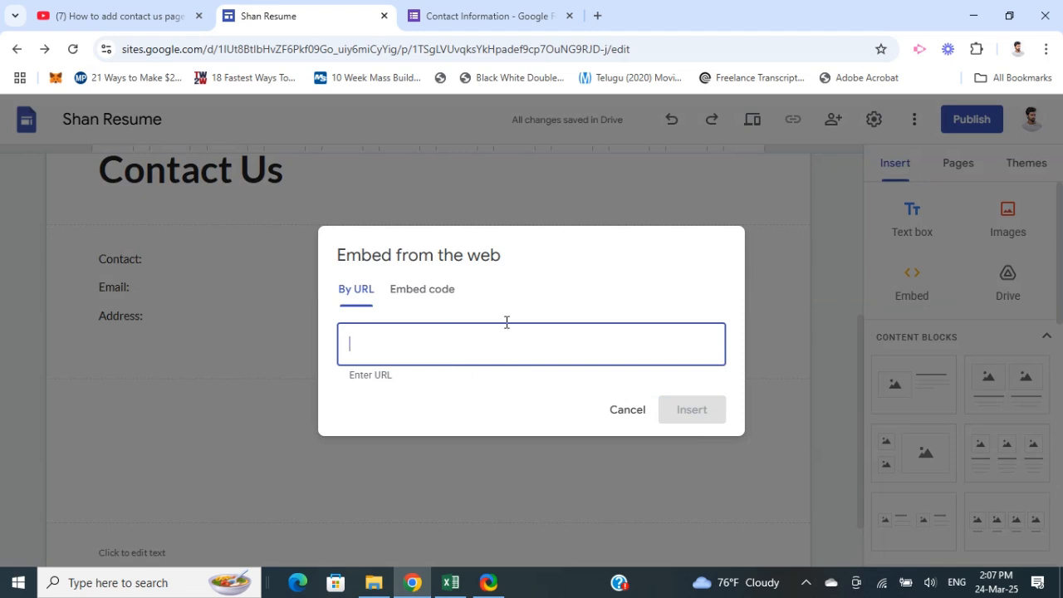
key(ctrl+v)
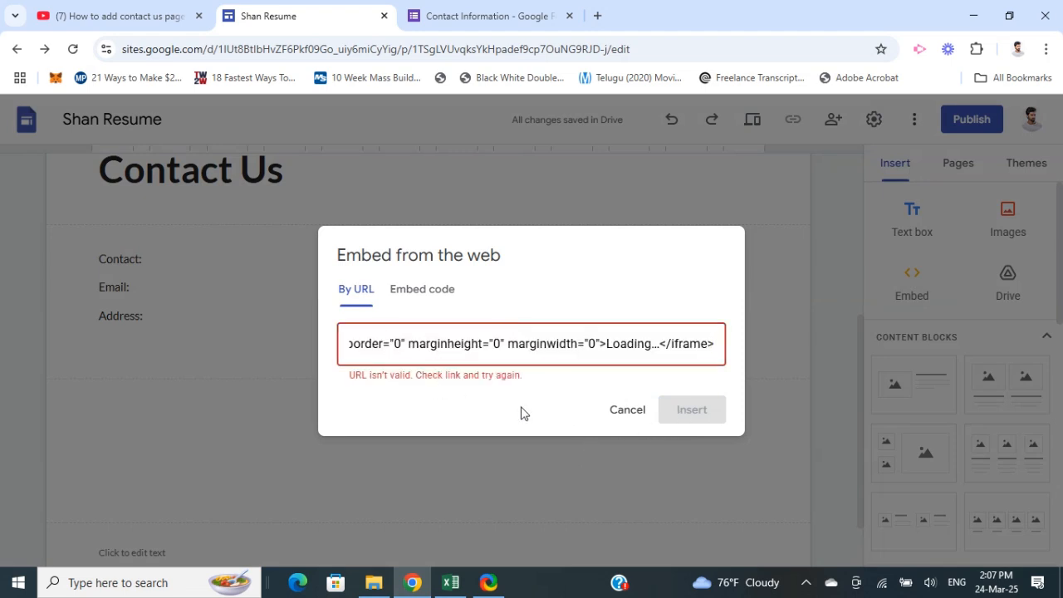
click(616, 410)
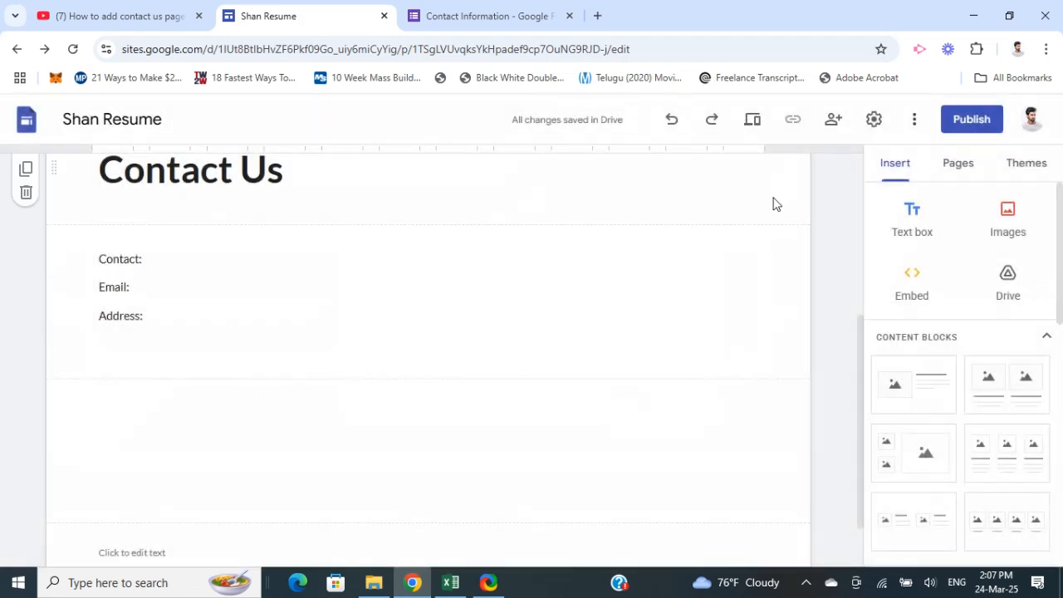
Close the form's Embed HTML dialog and return to the Contact Us page in Google Sites
click(518, 14)
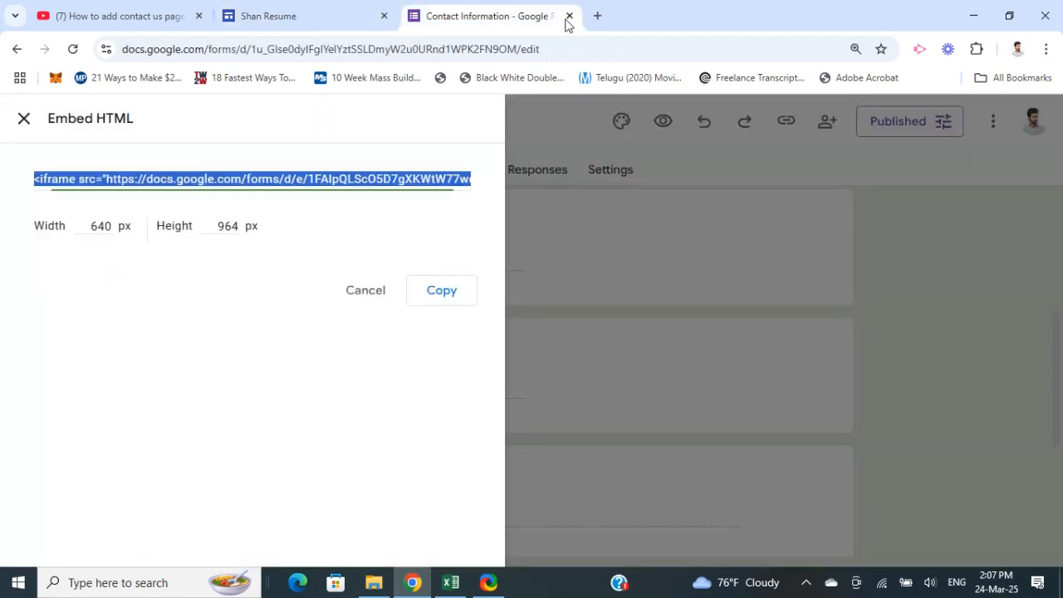
click(23, 117)
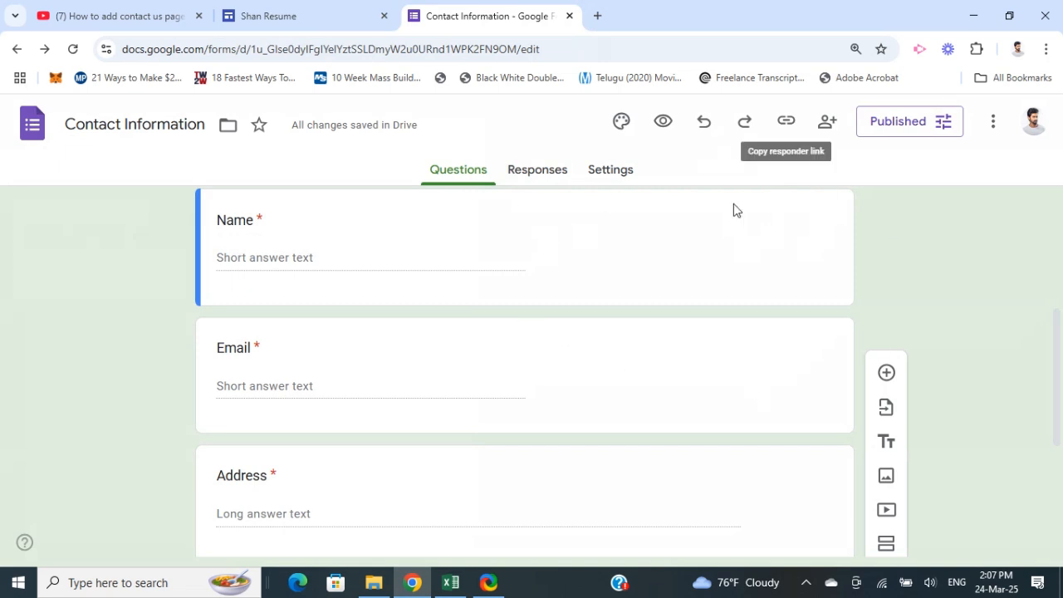
click(252, 13)
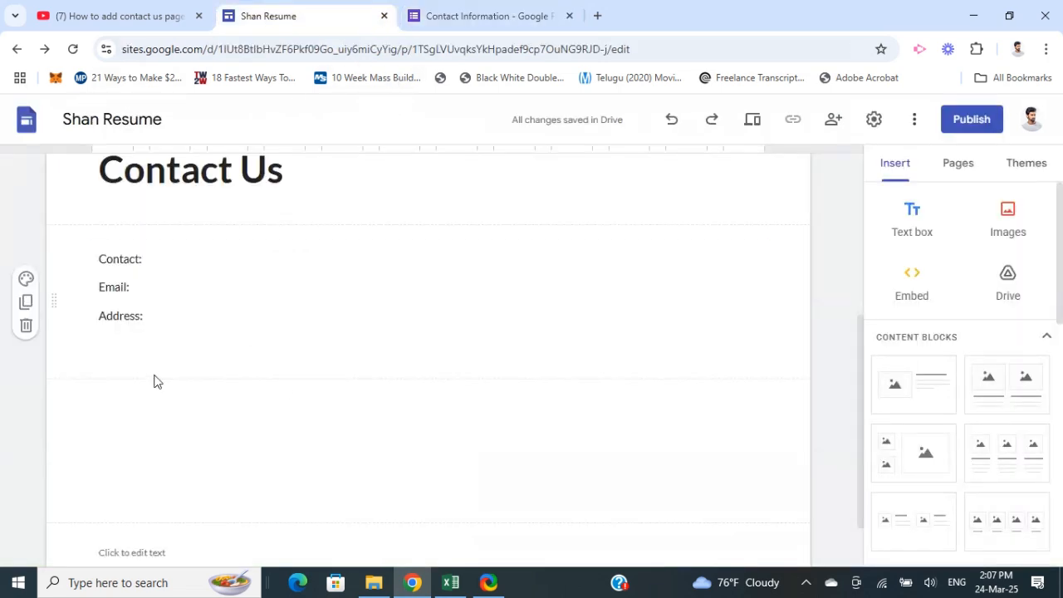
Insert the Contact Information form from Google Forms below the contact details on the Contact Us page
scroll(155, 230, up, 1)
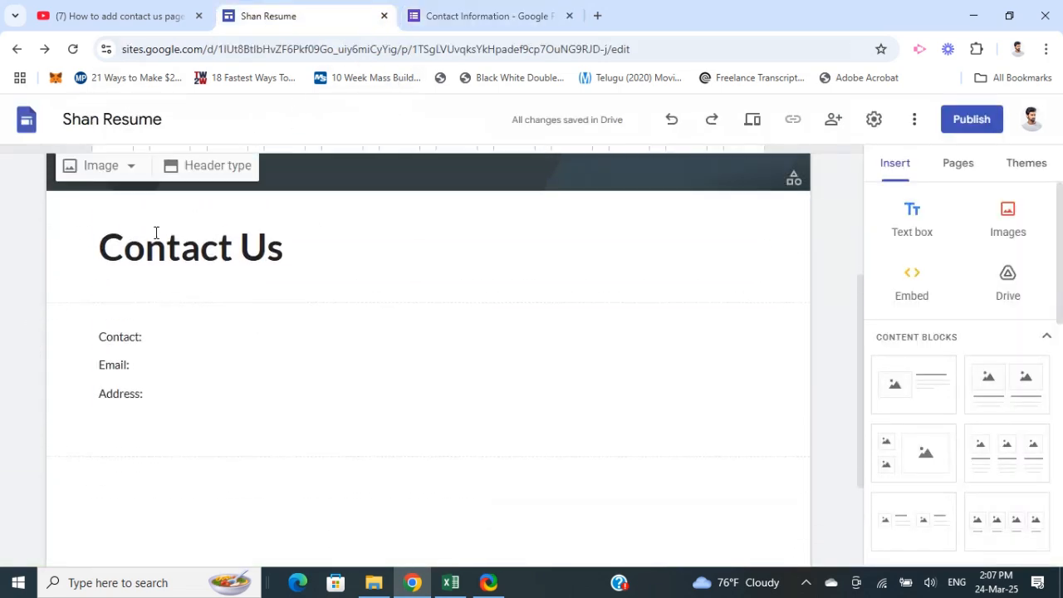
scroll(124, 449, down, 1)
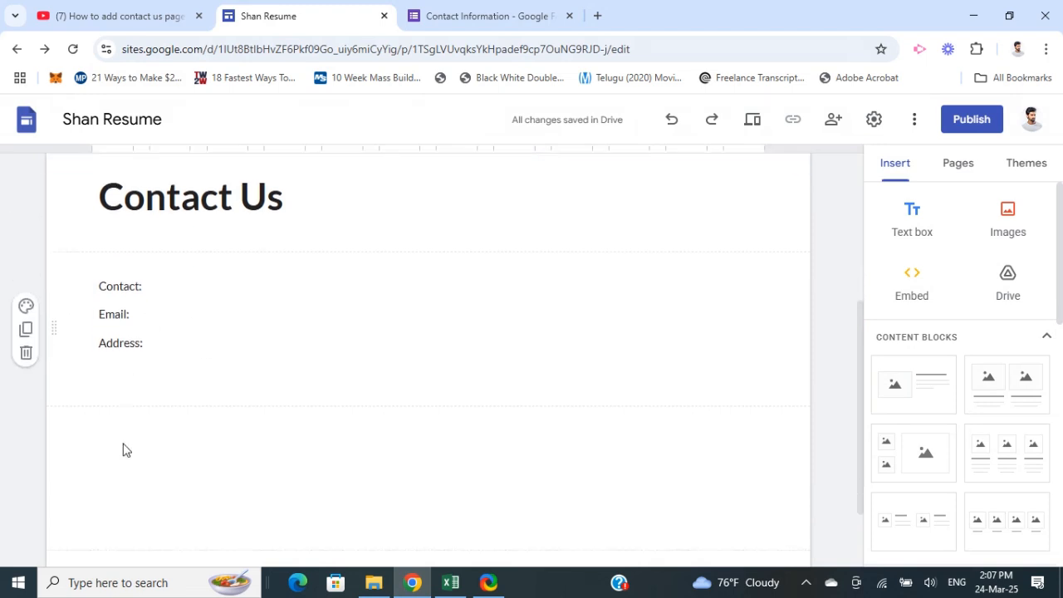
scroll(662, 420, up, 2)
scroll(647, 410, down, 1)
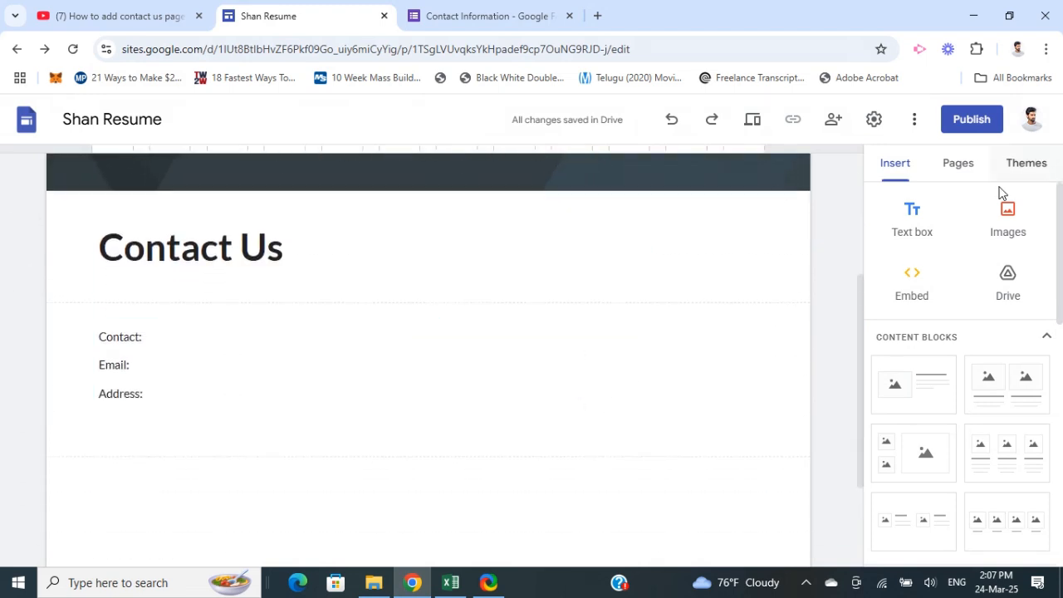
scroll(965, 304, down, 1)
scroll(921, 308, down, 5)
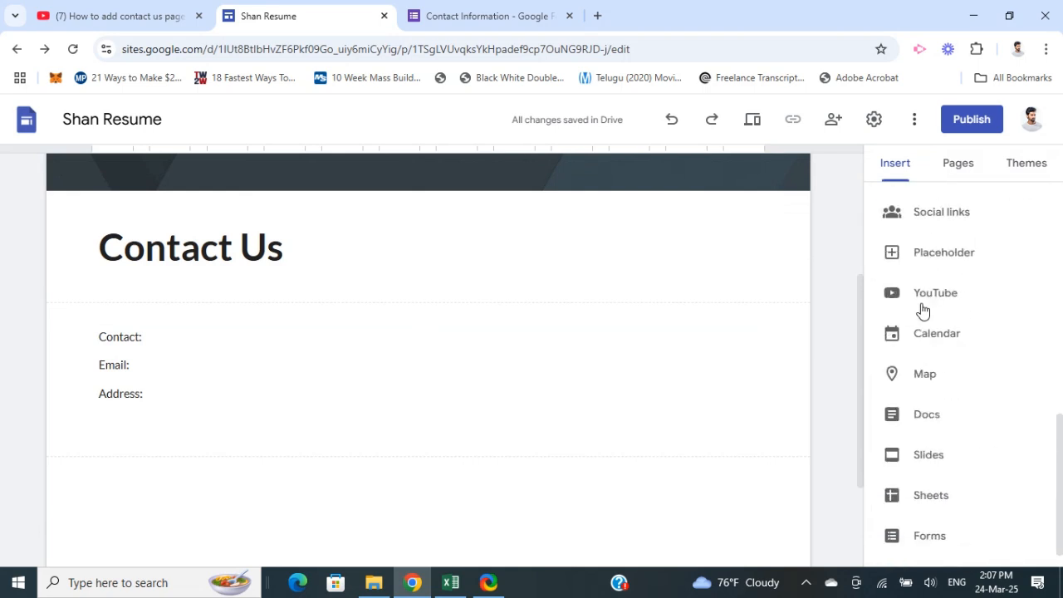
click(934, 506)
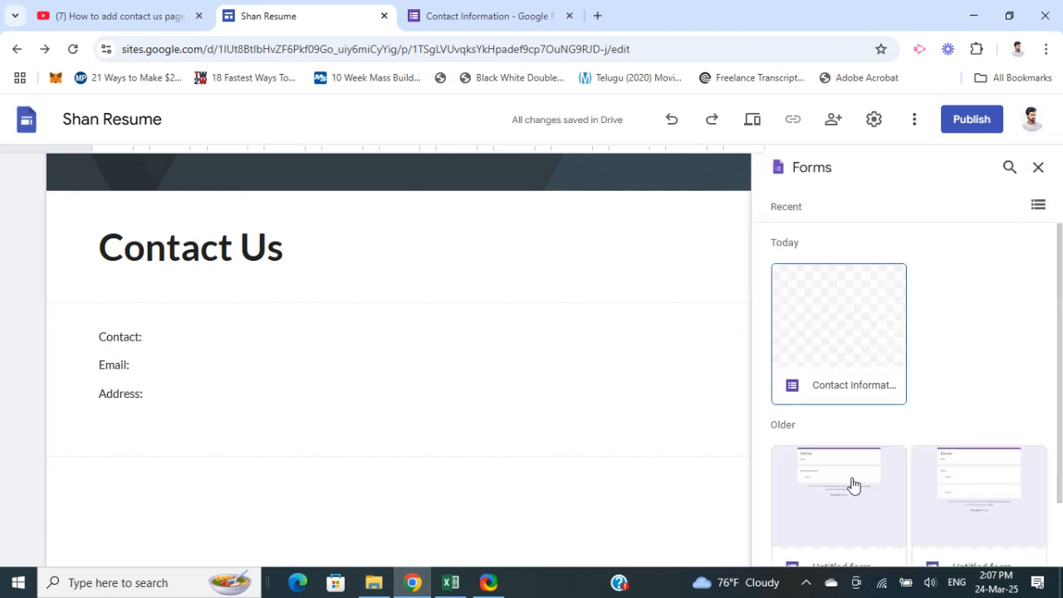
click(833, 337)
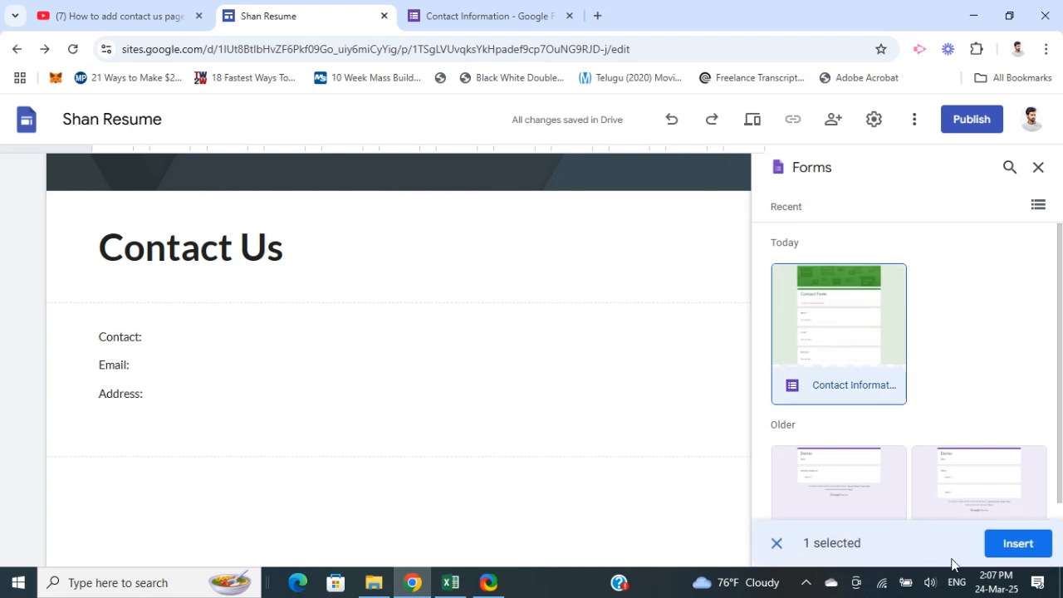
click(1015, 543)
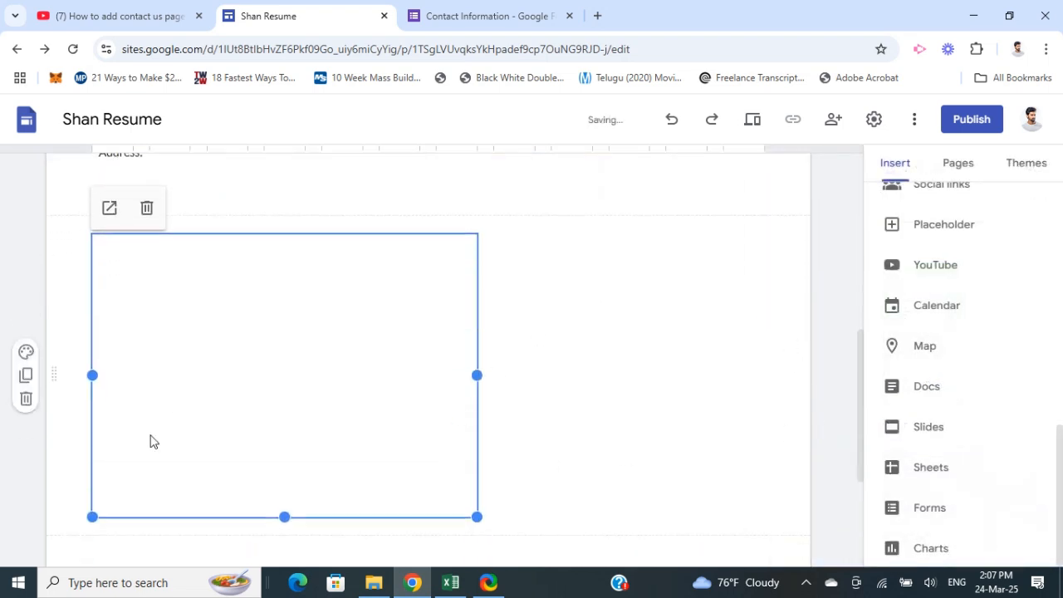
Widen the embedded contact form to the full content width and extend its height downward slightly
scroll(149, 329, down, 1)
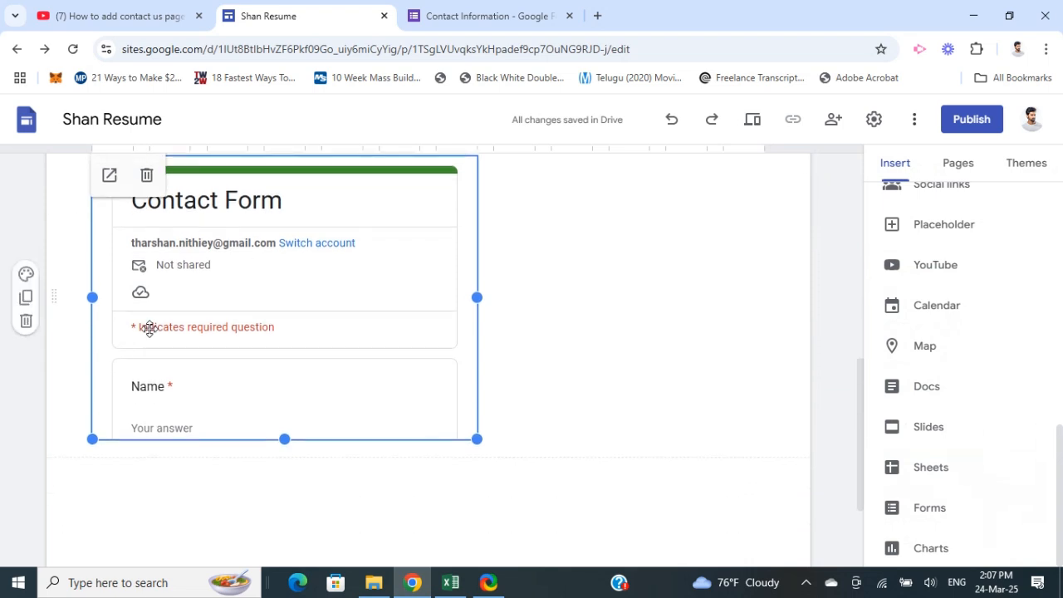
drag(477, 297, 749, 318)
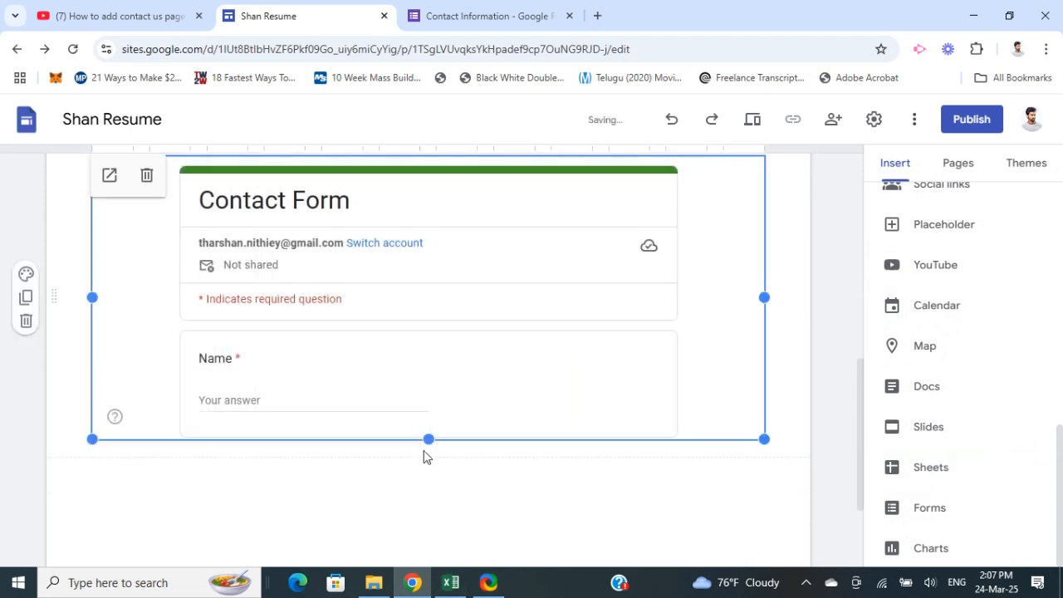
drag(426, 440, 435, 490)
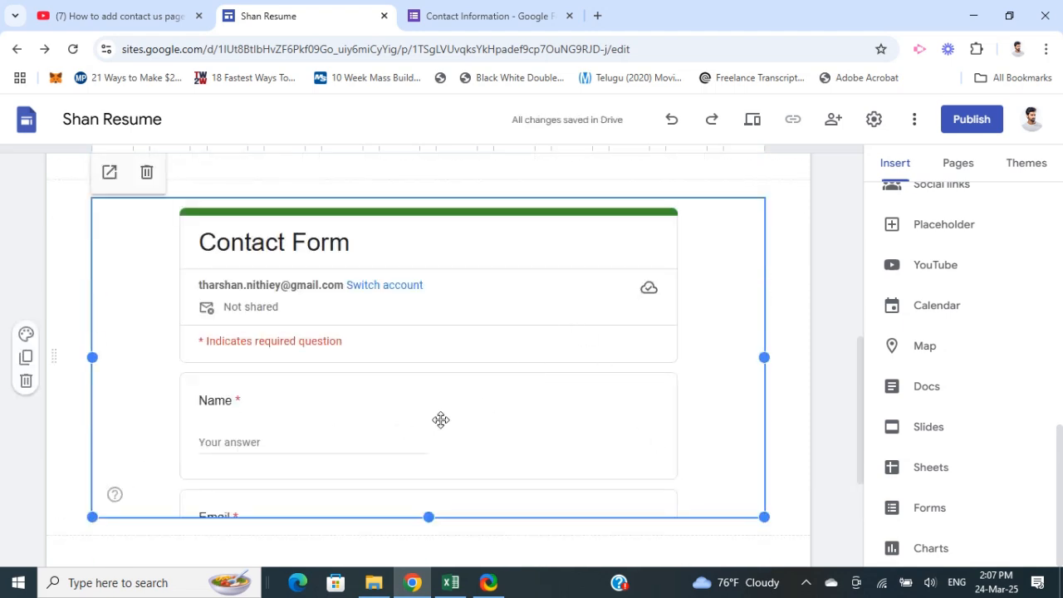
scroll(427, 431, down, 3)
scroll(374, 440, up, 1)
scroll(347, 421, up, 3)
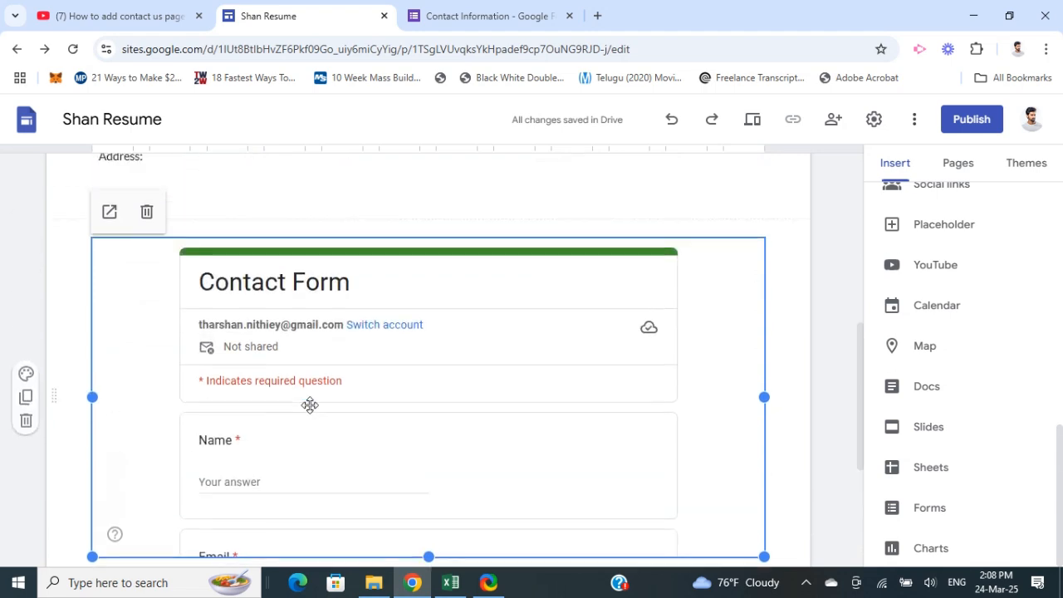
Look through the site themes available for the Contact Us page
scroll(498, 315, up, 5)
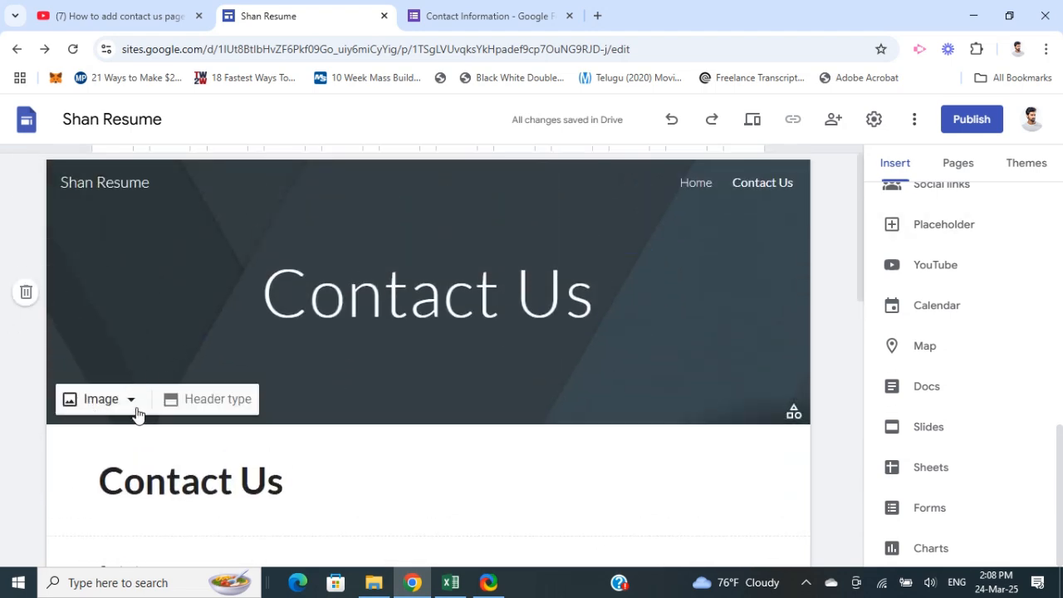
click(1025, 166)
scroll(958, 398, down, 5)
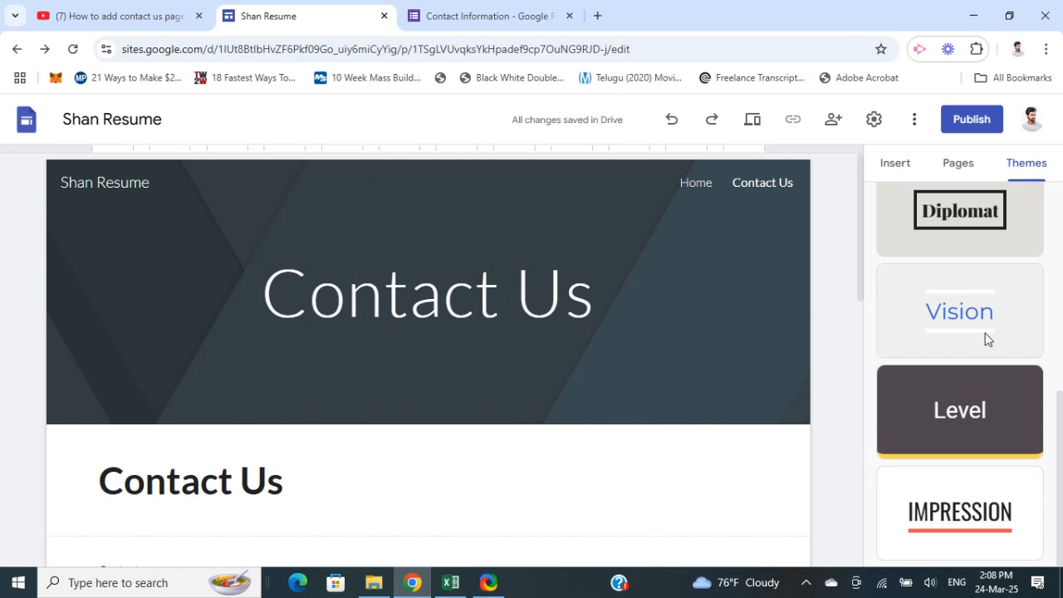
scroll(985, 373, up, 5)
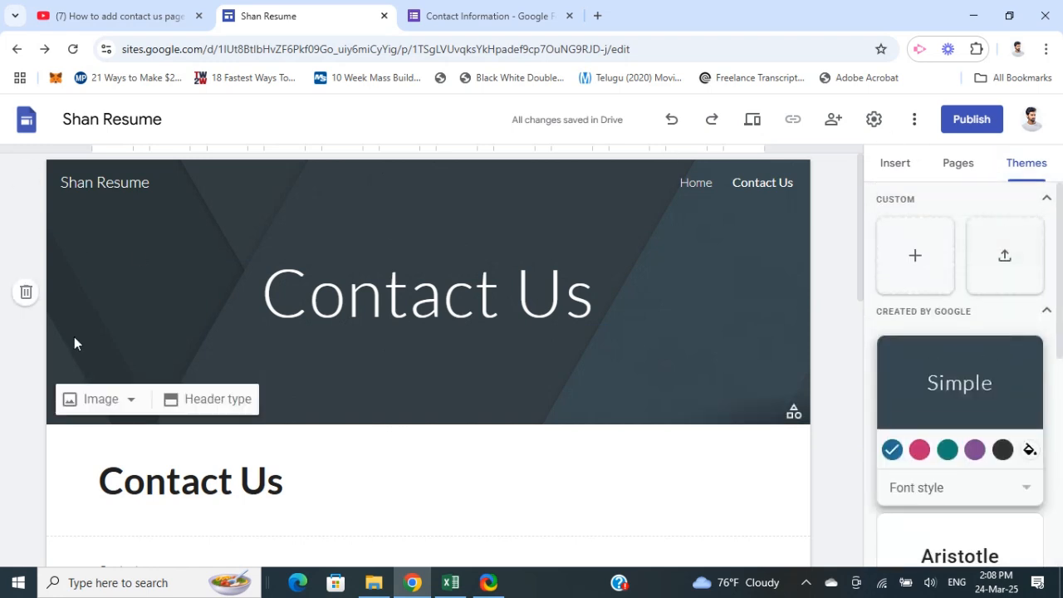
Try duplicating the Contact Us heading section and review the page layout down to the footer
click(26, 480)
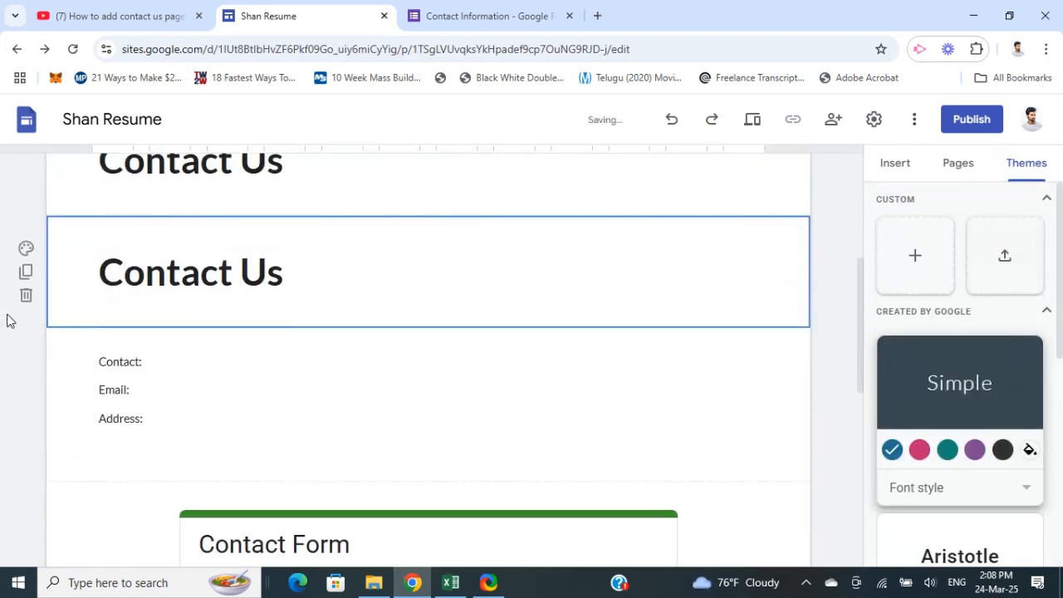
scroll(16, 363, down, 1)
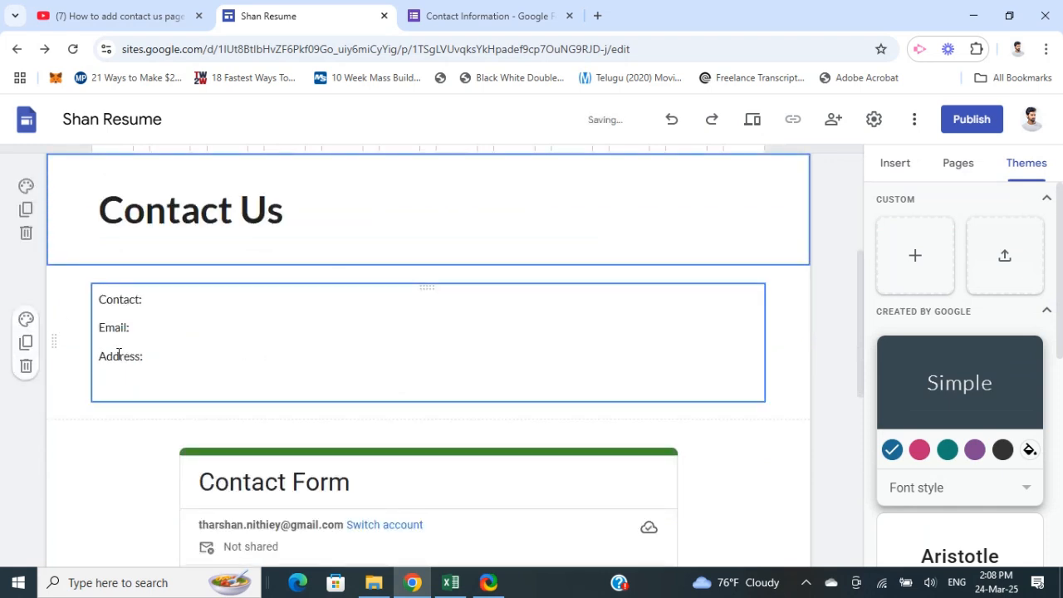
scroll(323, 387, down, 6)
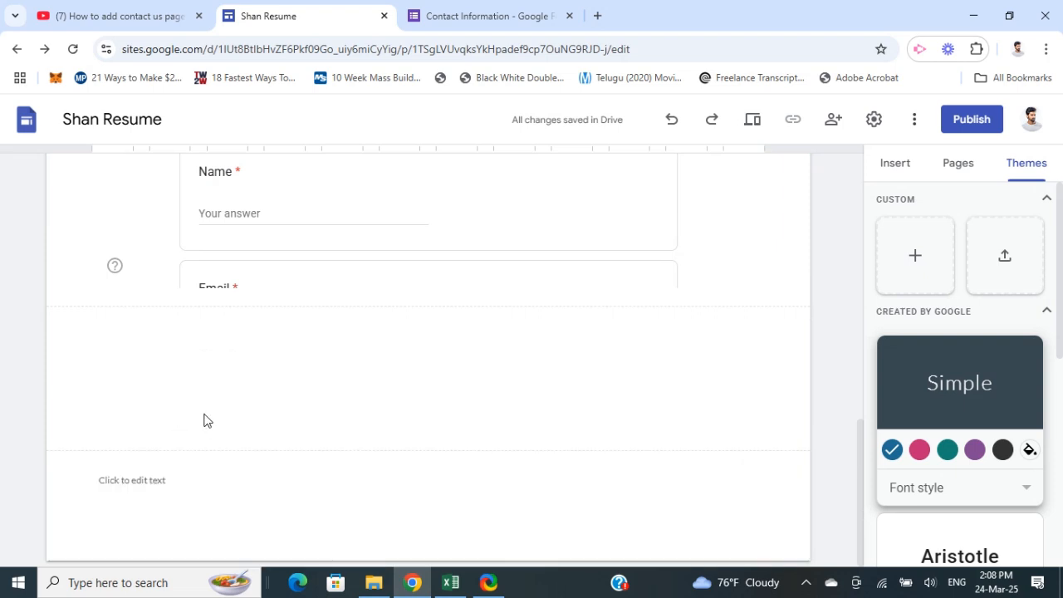
scroll(212, 415, up, 1)
scroll(218, 408, up, 10)
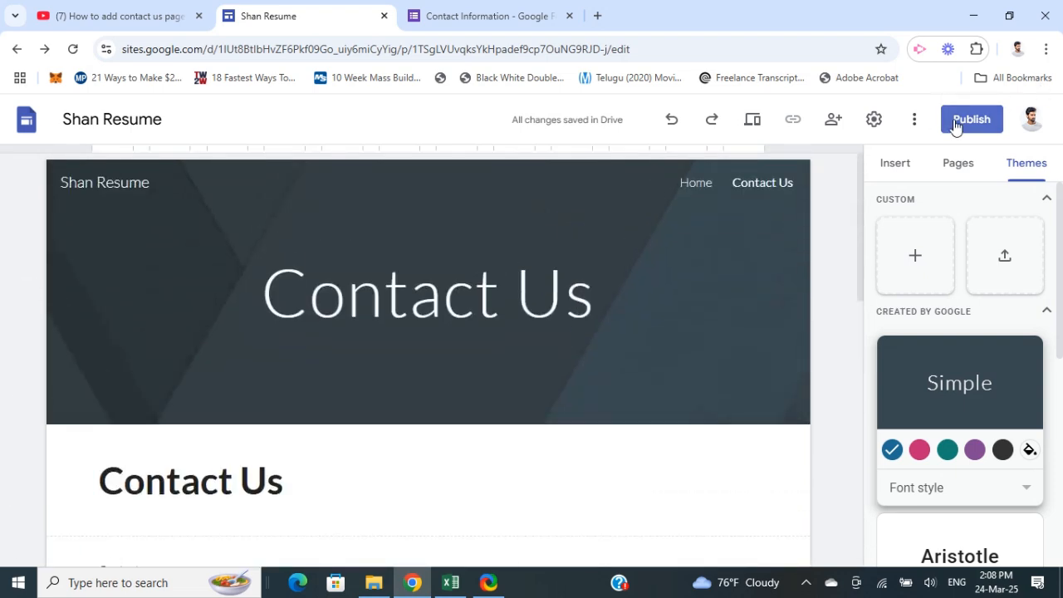